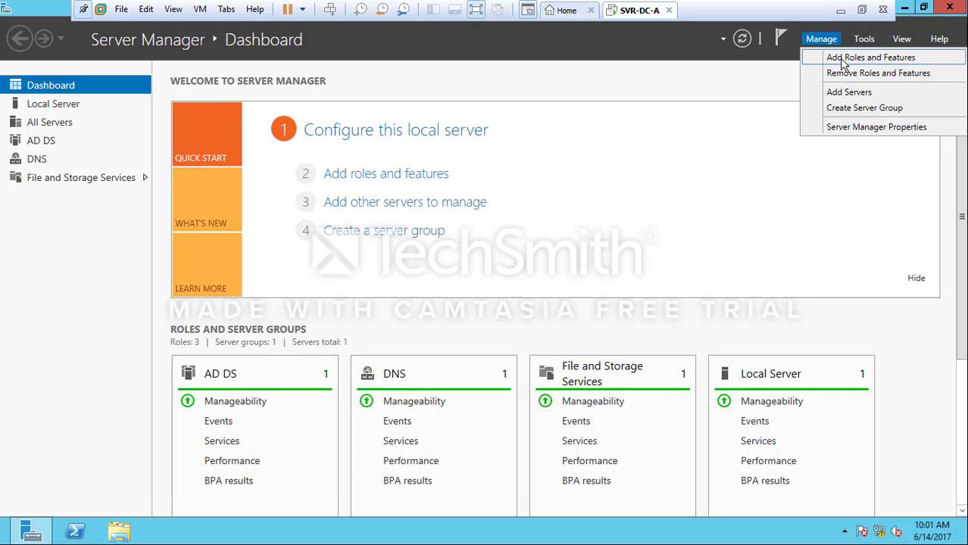
Select the Web Server (IIS) role and include its required management tools
{"action": "left_click", "coordinate": [843, 59]}
{"action": "left_click", "coordinate": [476, 474]}
{"action": "left_click", "coordinate": [476, 475]}
{"action": "left_click", "coordinate": [477, 474]}
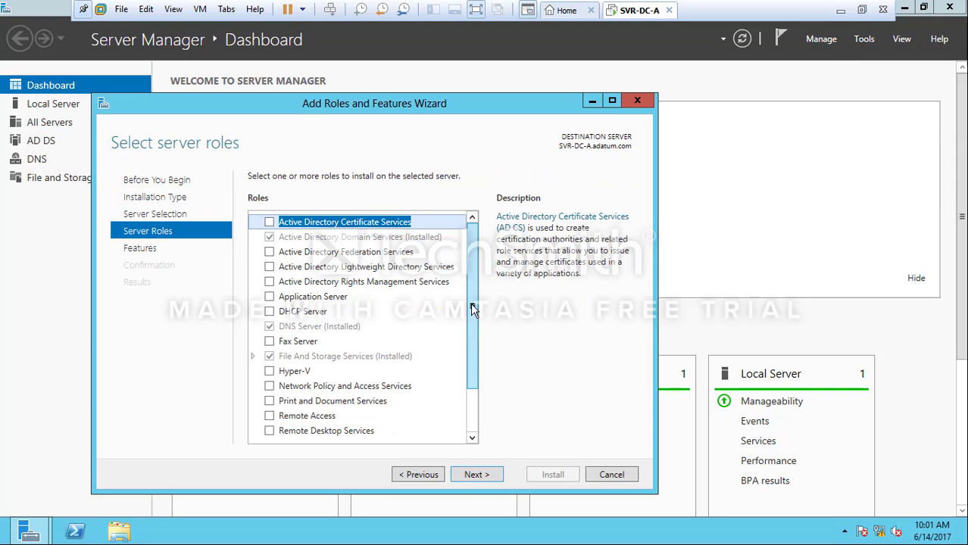
{"action": "left_click_drag", "start_coordinate": [473, 314], "coordinate": [471, 356]}
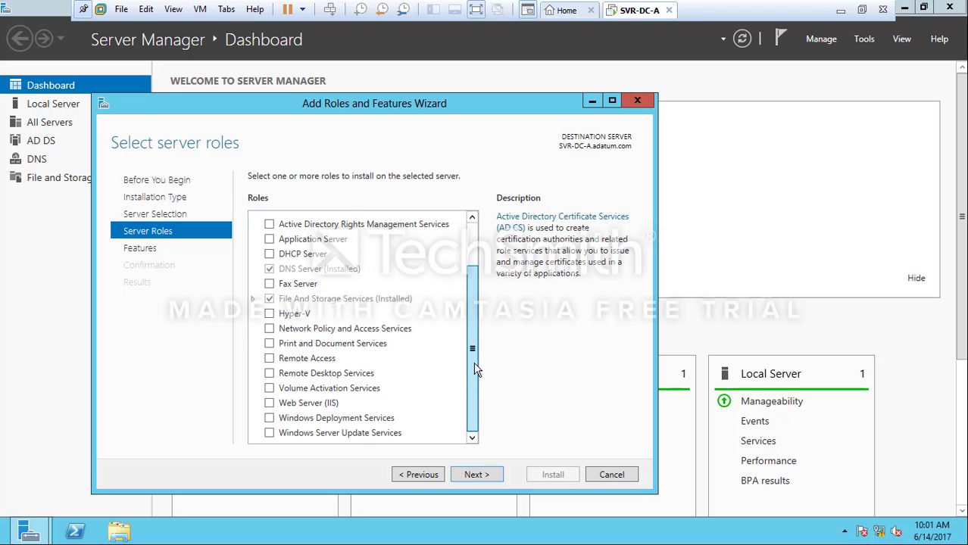
{"action": "left_click", "coordinate": [269, 404]}
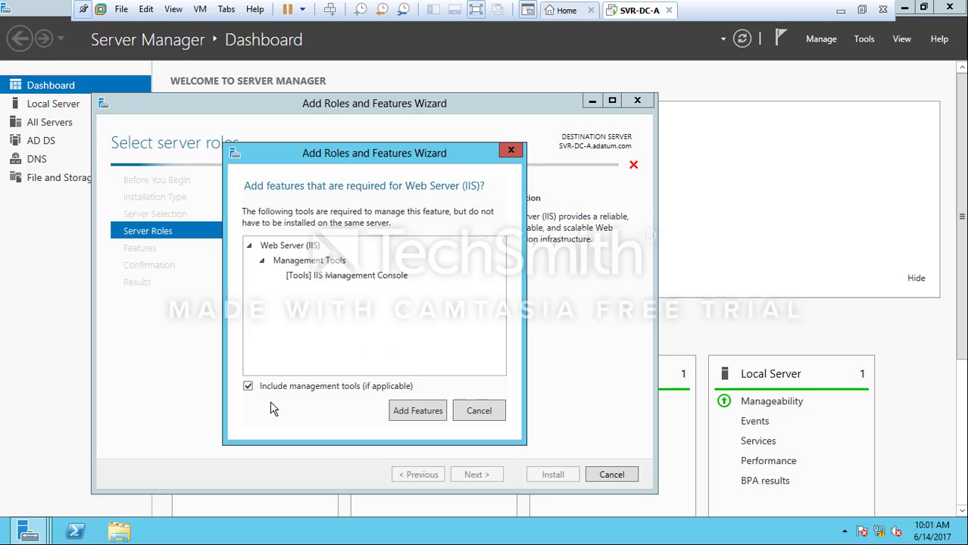
{"action": "left_click", "coordinate": [419, 411]}
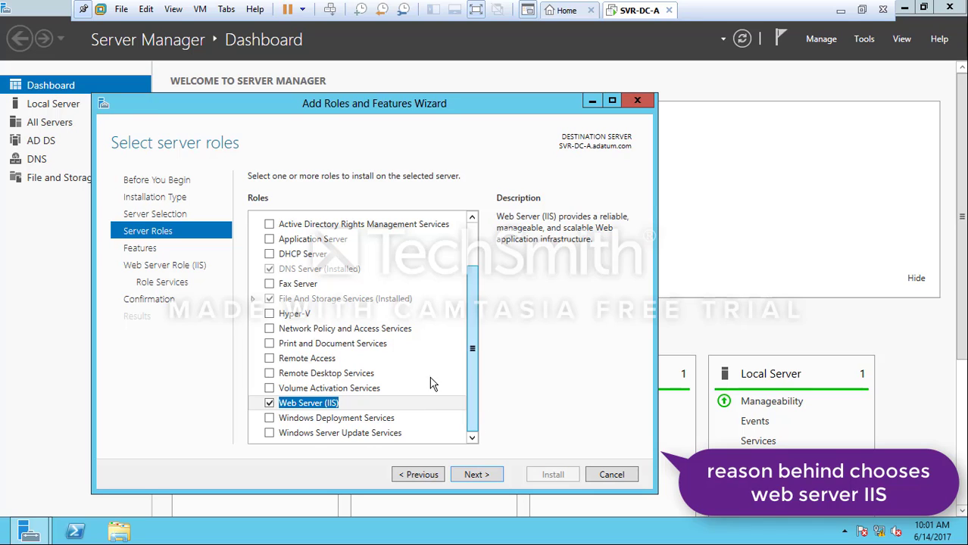
Add the CGI role service under Application Development, then install and close the wizard
{"action": "left_click", "coordinate": [477, 475]}
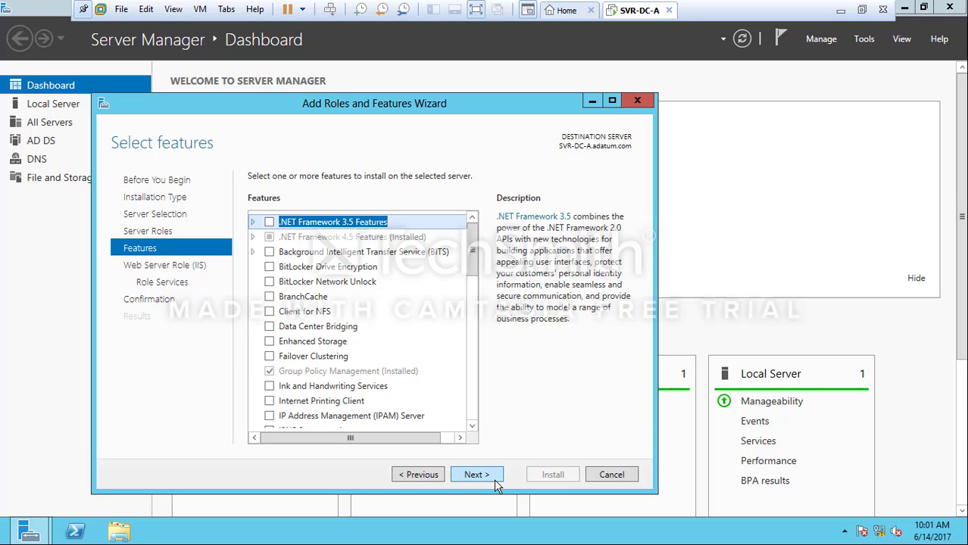
{"action": "left_click", "coordinate": [477, 475]}
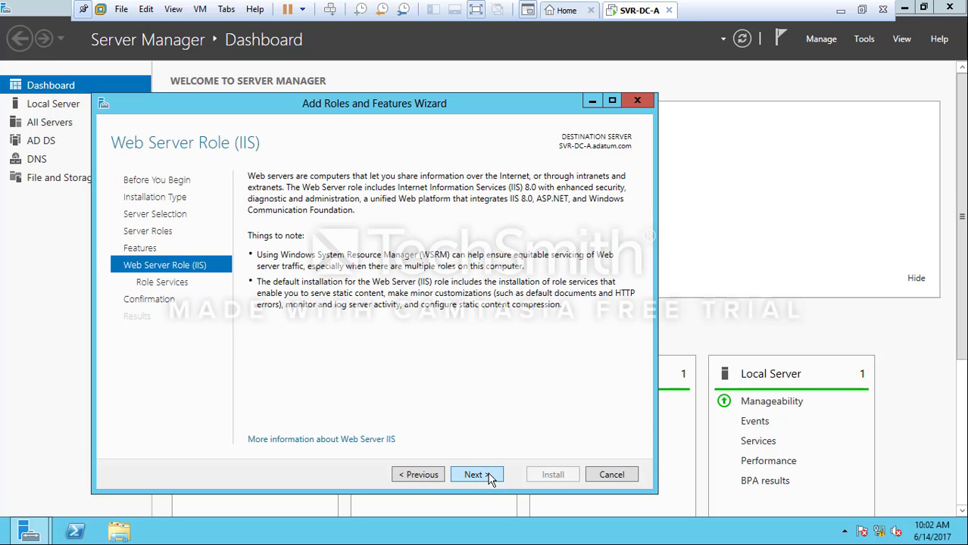
{"action": "left_click", "coordinate": [489, 477]}
{"action": "left_click", "coordinate": [475, 315]}
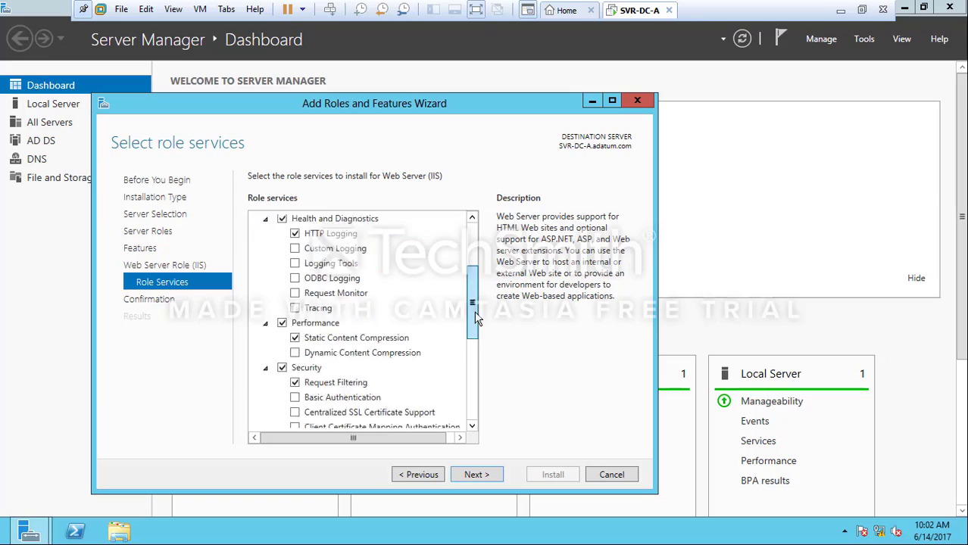
{"action": "scroll", "coordinate": [474, 315], "scroll_direction": "down", "scroll_amount": 3}
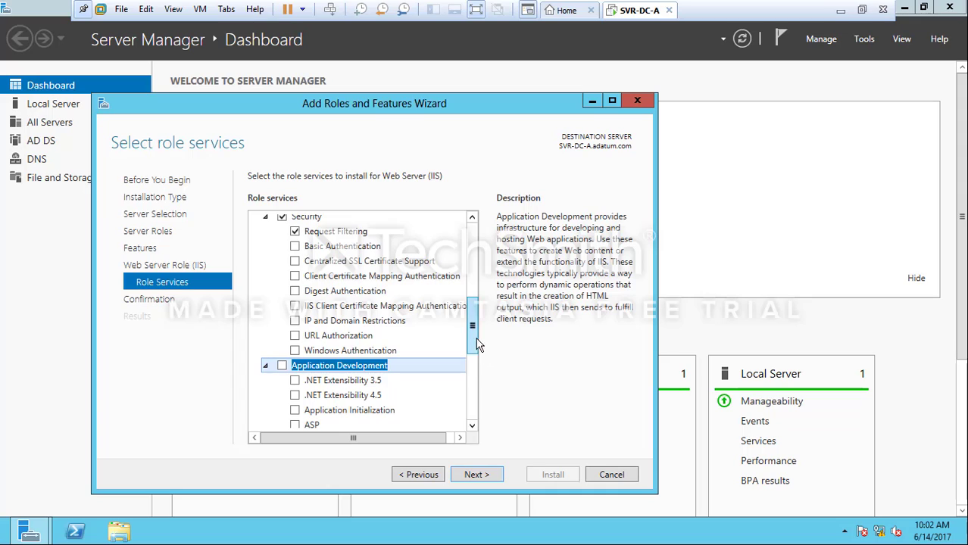
{"action": "left_click_drag", "start_coordinate": [471, 341], "coordinate": [476, 384]}
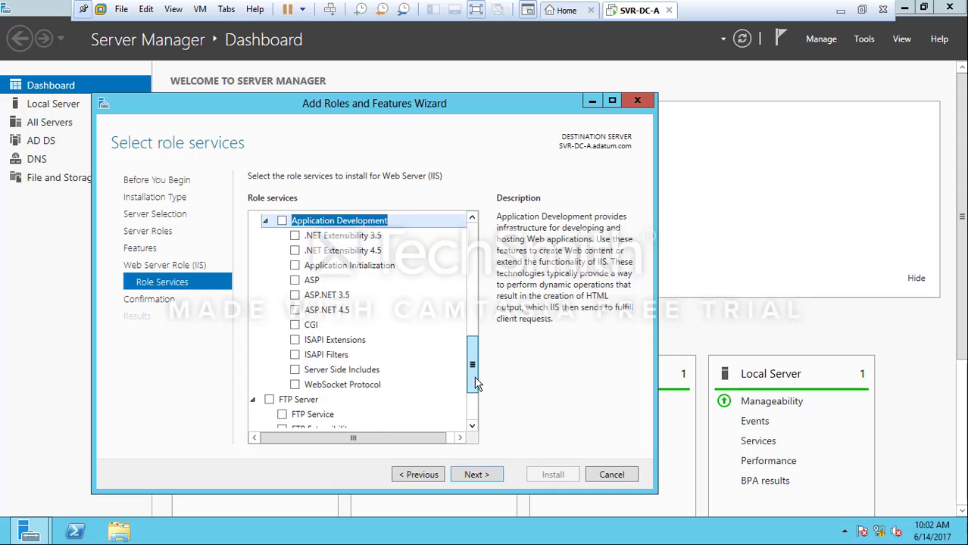
{"action": "left_click", "coordinate": [294, 325]}
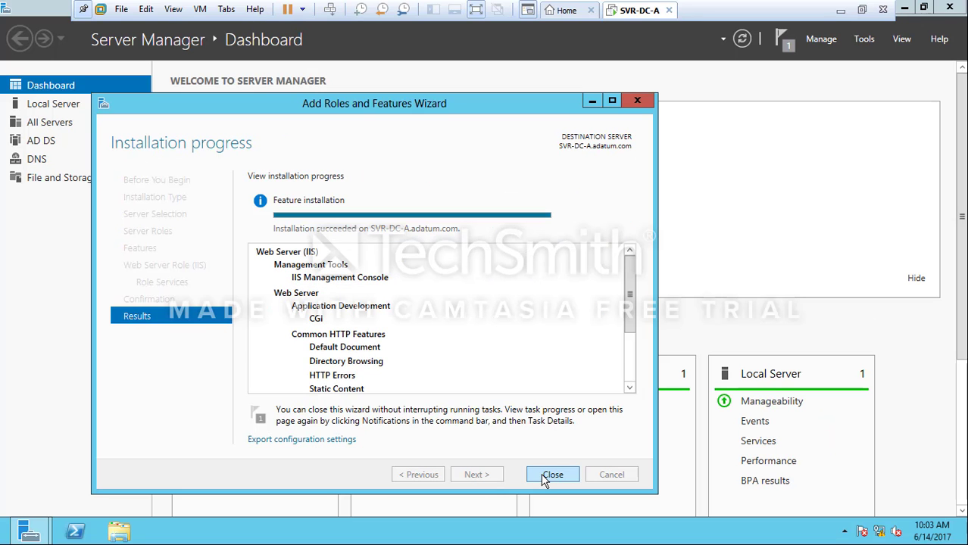
{"action": "left_click", "coordinate": [543, 475]}
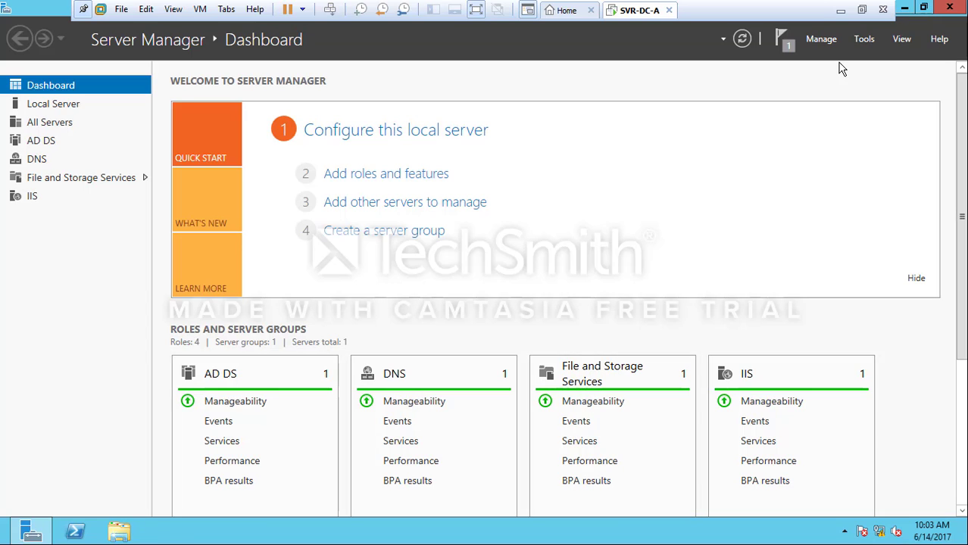
Load localhost in Internet Explorer to confirm the IIS default page, then check the PHP folder on the desktop
{"action": "mouse_move", "coordinate": [169, 536]}
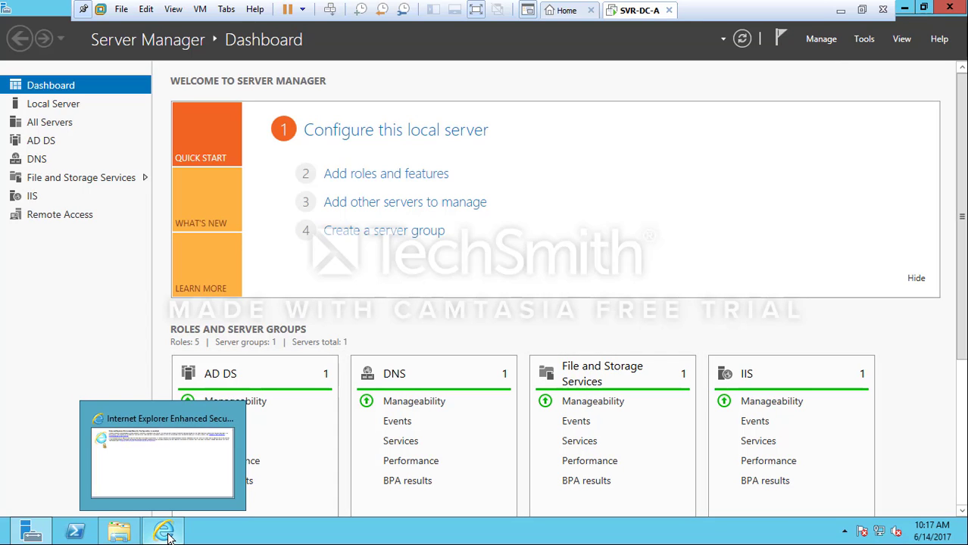
{"action": "left_click", "coordinate": [175, 473]}
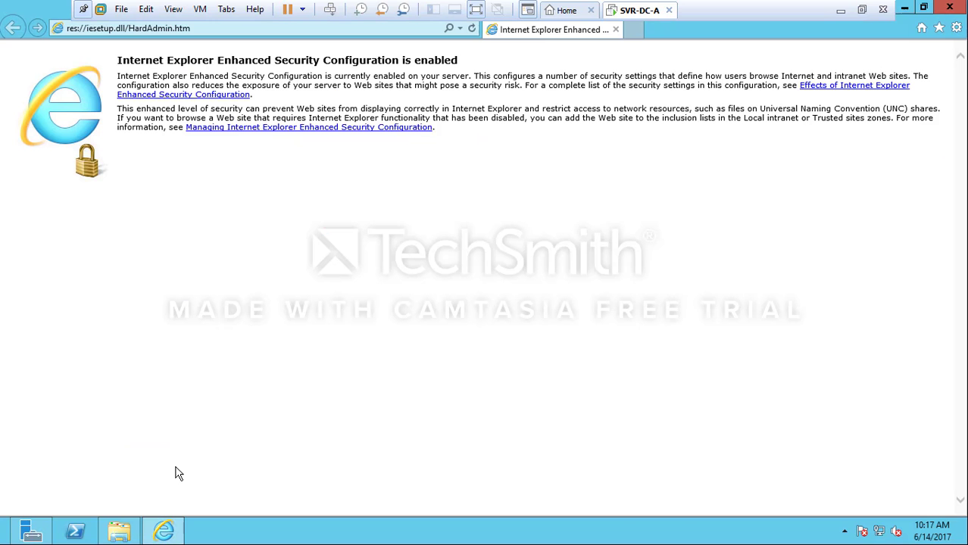
{"action": "left_click", "coordinate": [159, 28]}
{"action": "type", "text": "localhost"}
{"action": "key", "text": "Return"}
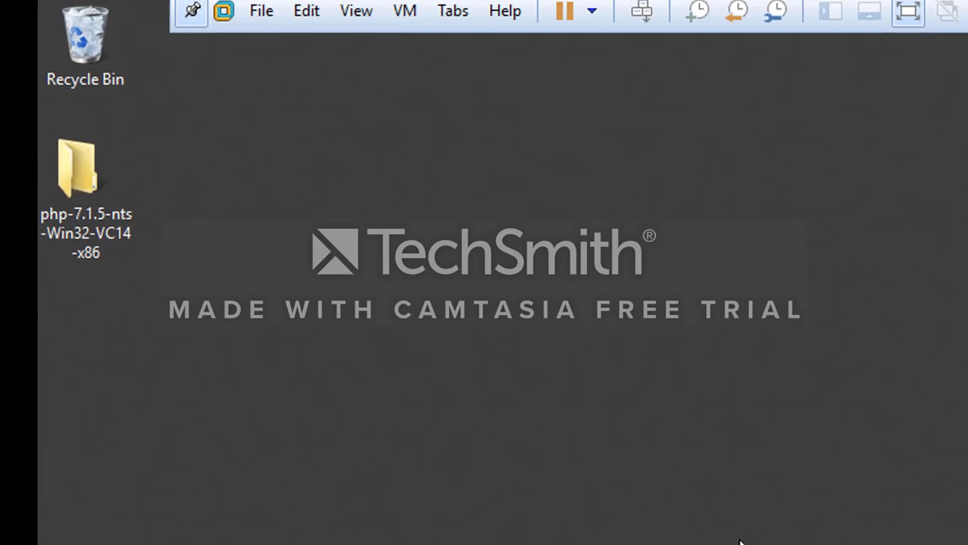
{"action": "left_click", "coordinate": [86, 248]}
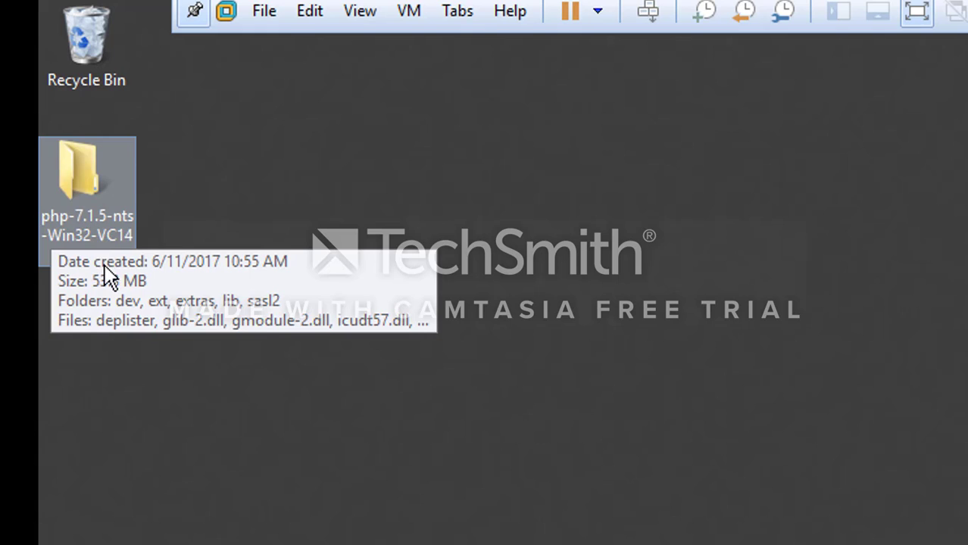
{"action": "left_click", "coordinate": [139, 314]}
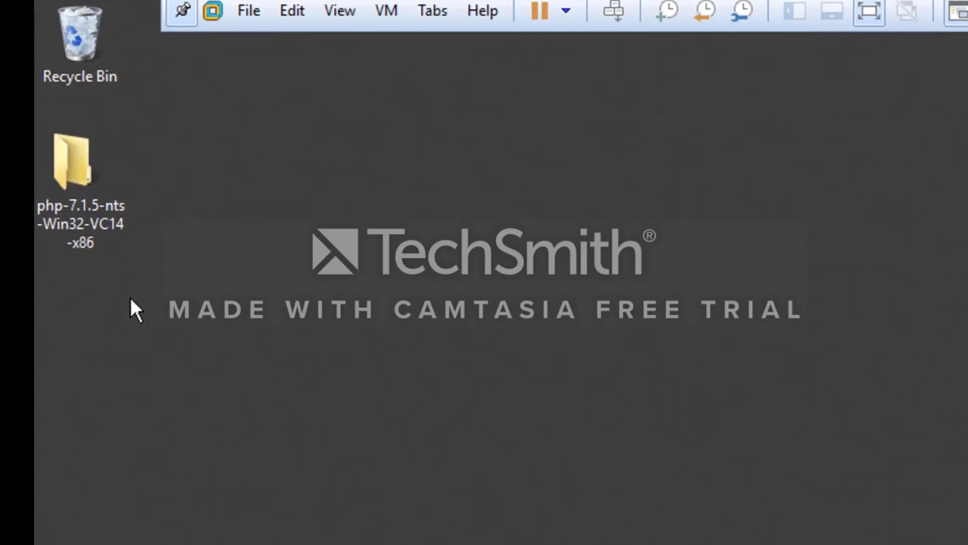
Save the PHP code from Notepad to the desktop as phptest.php with file type All Files
{"action": "right_click", "coordinate": [140, 312]}
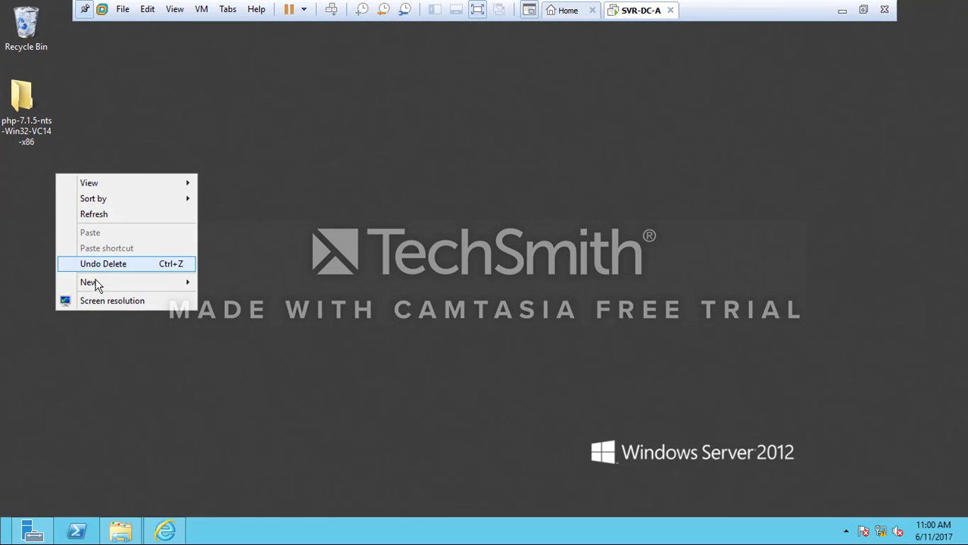
{"action": "left_click", "coordinate": [93, 409]}
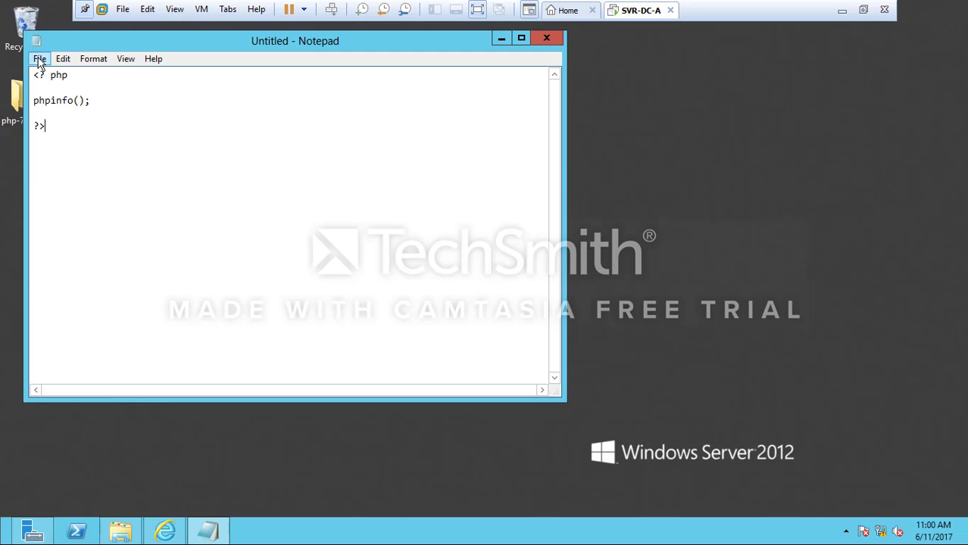
{"action": "left_click", "coordinate": [36, 58]}
{"action": "left_click", "coordinate": [51, 122]}
{"action": "type", "text": "phptest.php"}
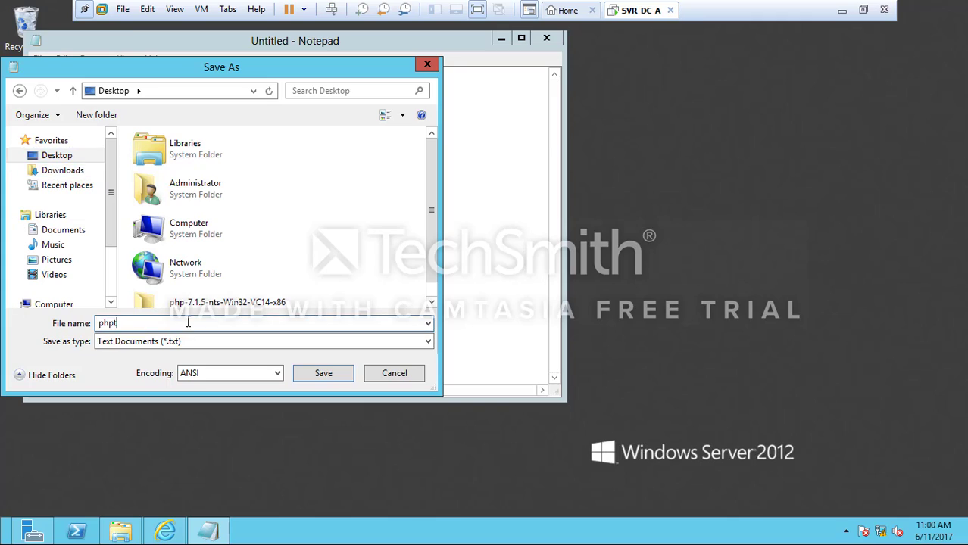
{"action": "left_click", "coordinate": [181, 342]}
{"action": "left_click", "coordinate": [204, 366]}
{"action": "left_click", "coordinate": [324, 373]}
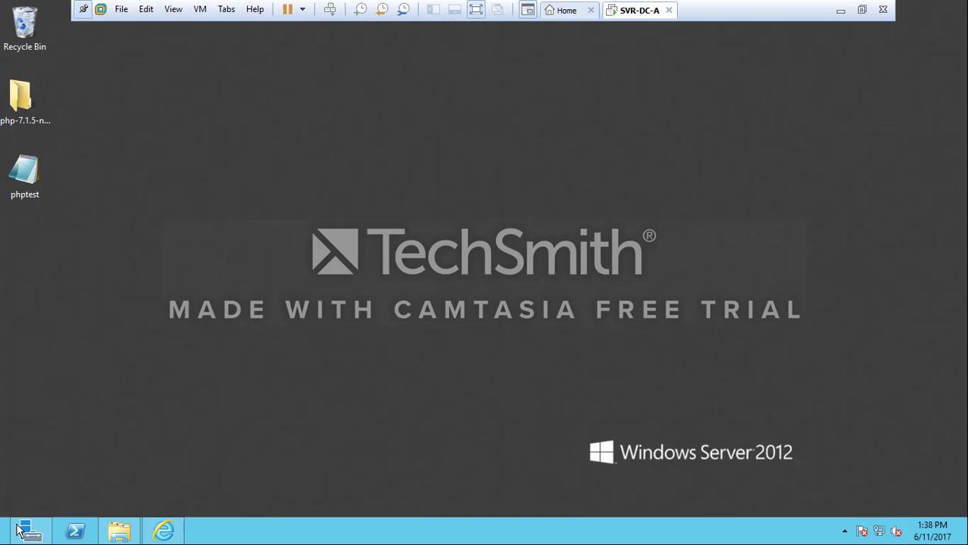
Log into the MySQL 5.7 client as root and run 'create database simpledatabase;'
{"action": "mouse_move", "coordinate": [20, 528]}
{"action": "key", "text": "super"}
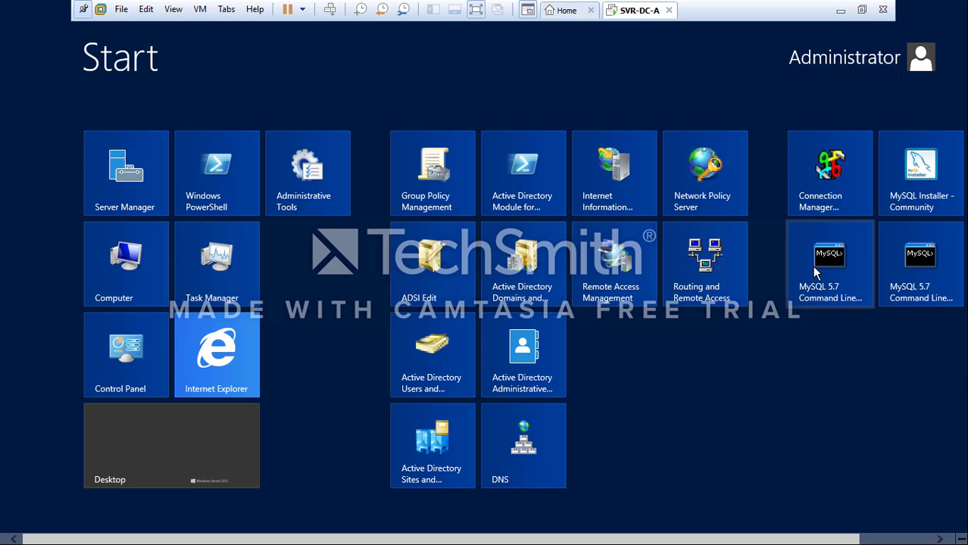
{"action": "left_click", "coordinate": [812, 266]}
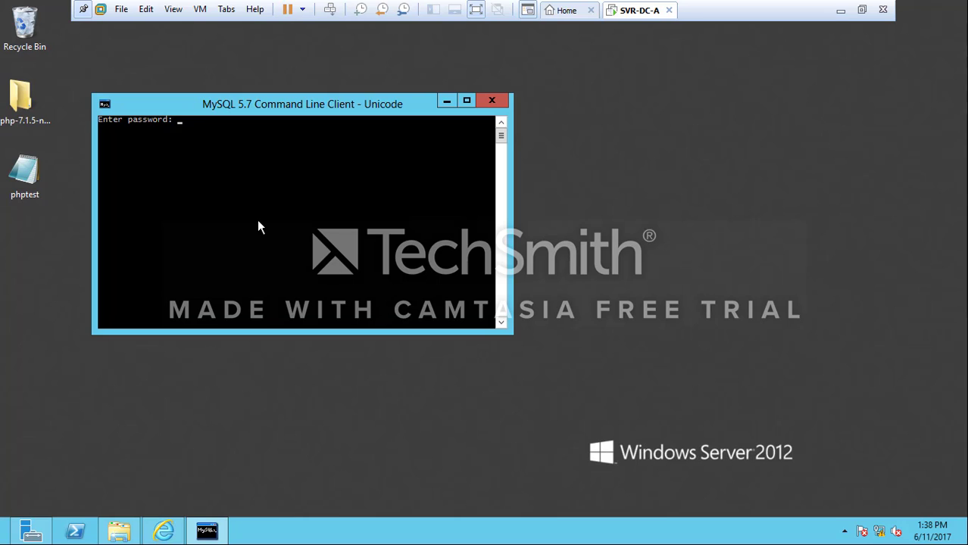
{"action": "type", "text": "**********"}
{"action": "key", "text": "Return"}
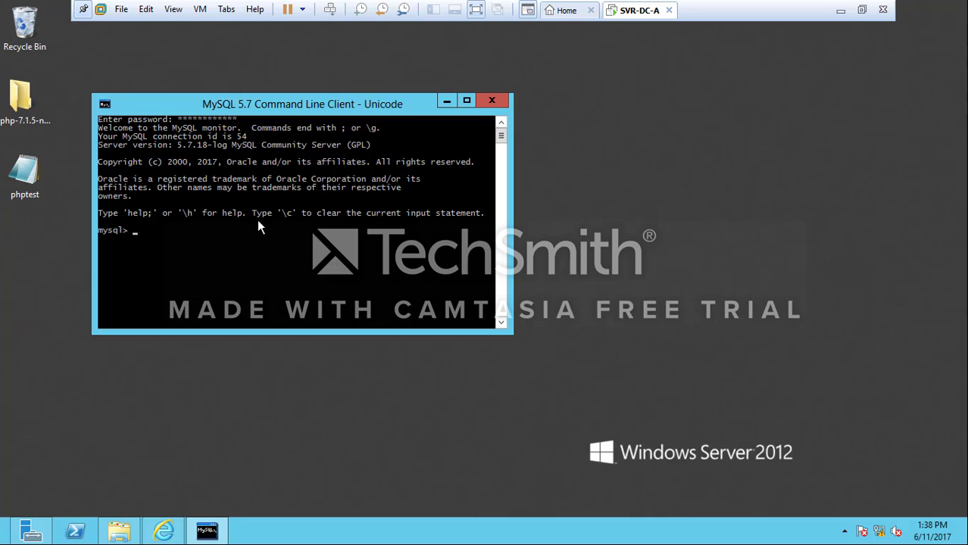
{"action": "type", "text": "create database"}
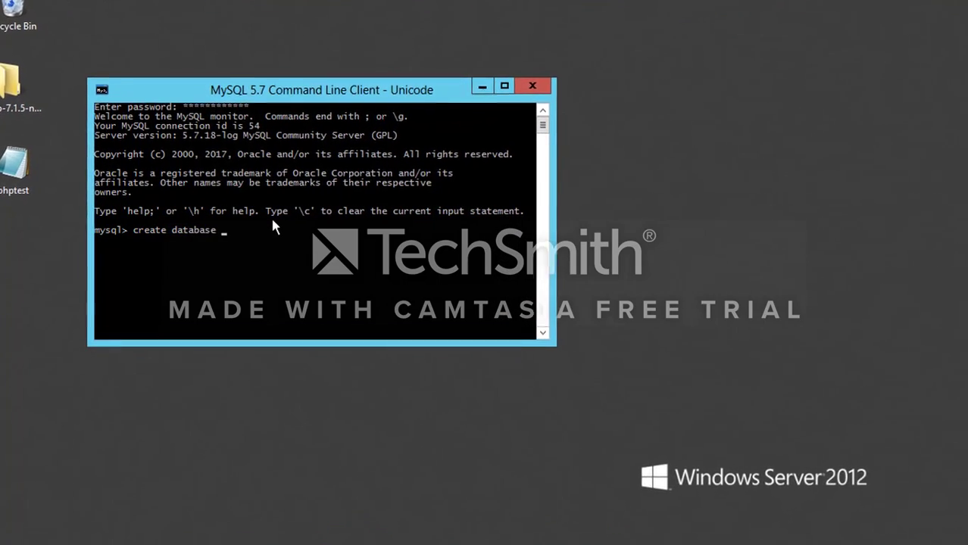
{"action": "type", "text": " si"}
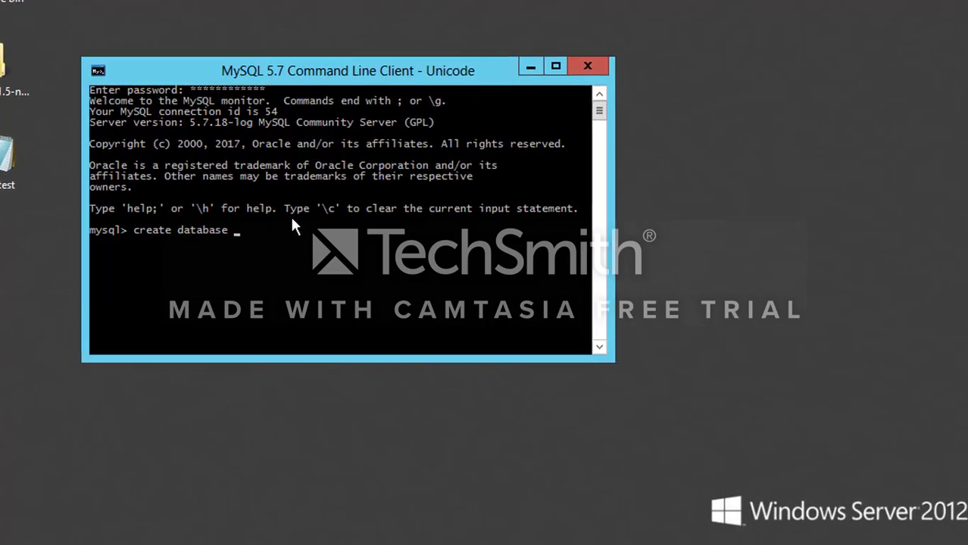
{"action": "type", "text": "mple"}
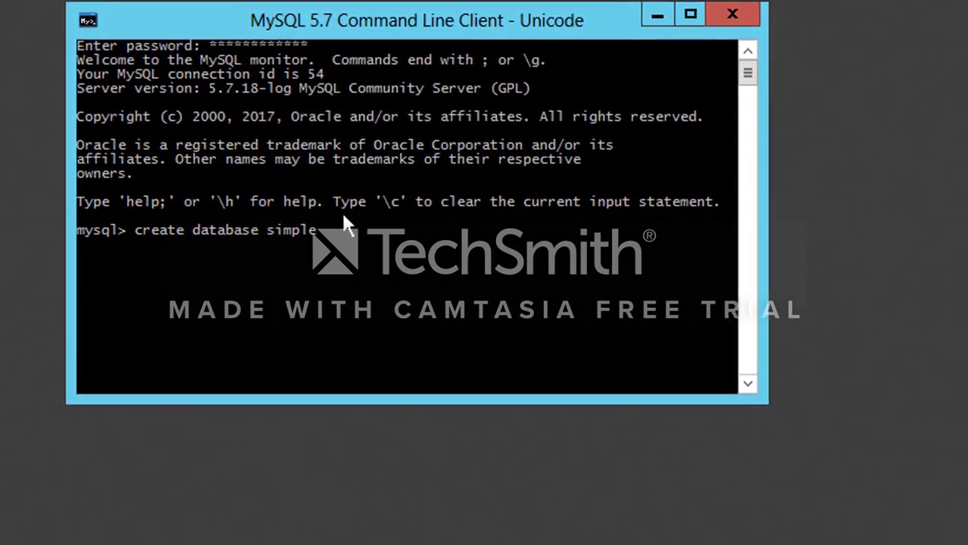
{"action": "type", "text": "database;"}
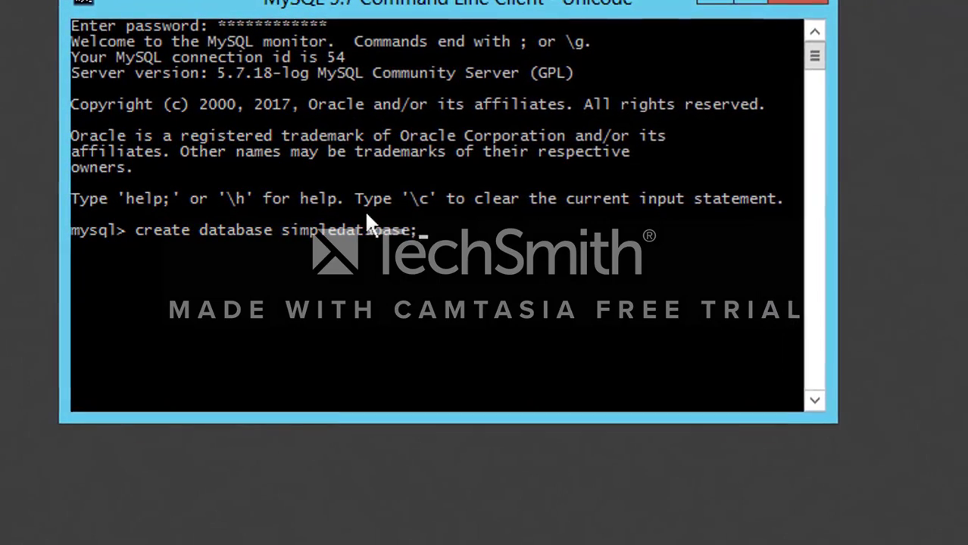
{"action": "key", "text": "Return"}
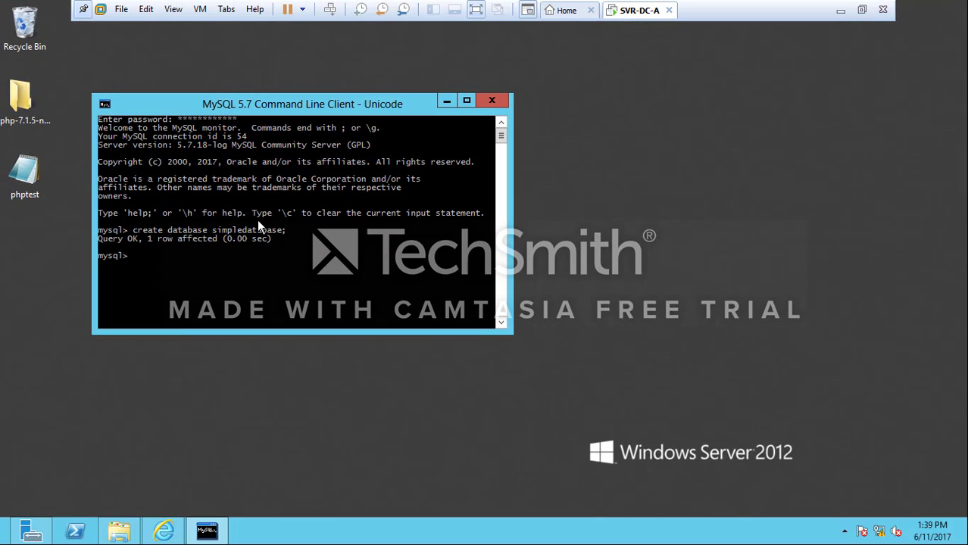
Open C:\inetpub\wwwroot in File Explorer and paste the copied SMF folder into it
{"action": "left_click", "coordinate": [447, 103]}
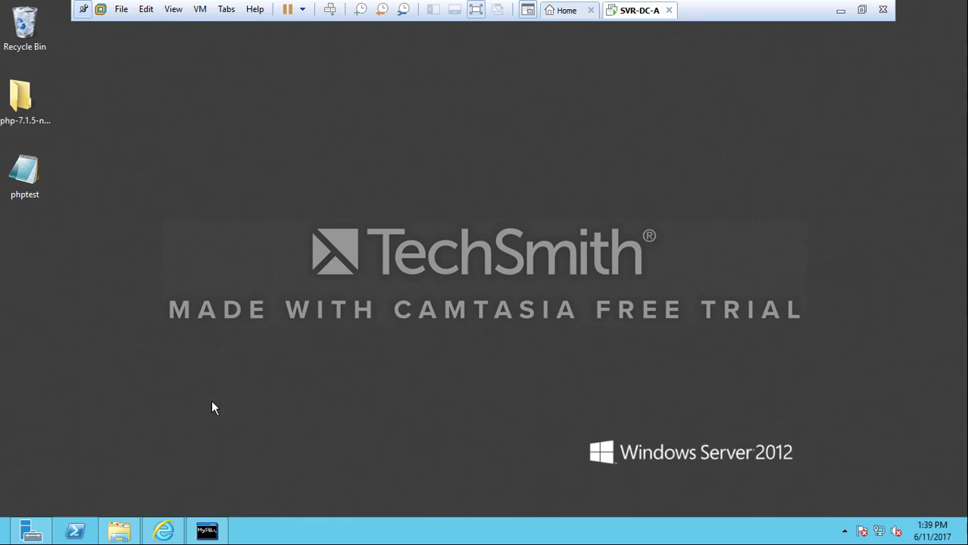
{"action": "left_click", "coordinate": [121, 533]}
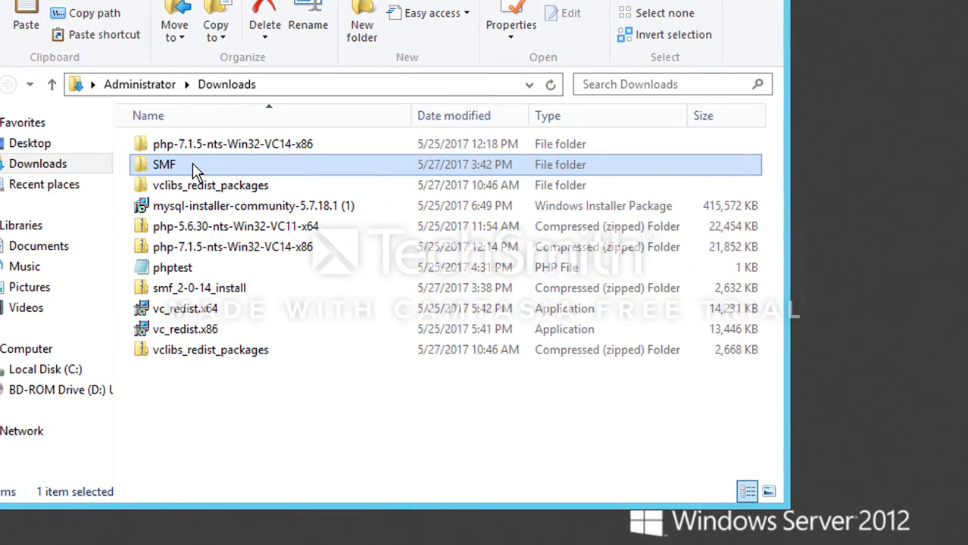
{"action": "left_click", "coordinate": [43, 371]}
{"action": "left_click", "coordinate": [250, 168]}
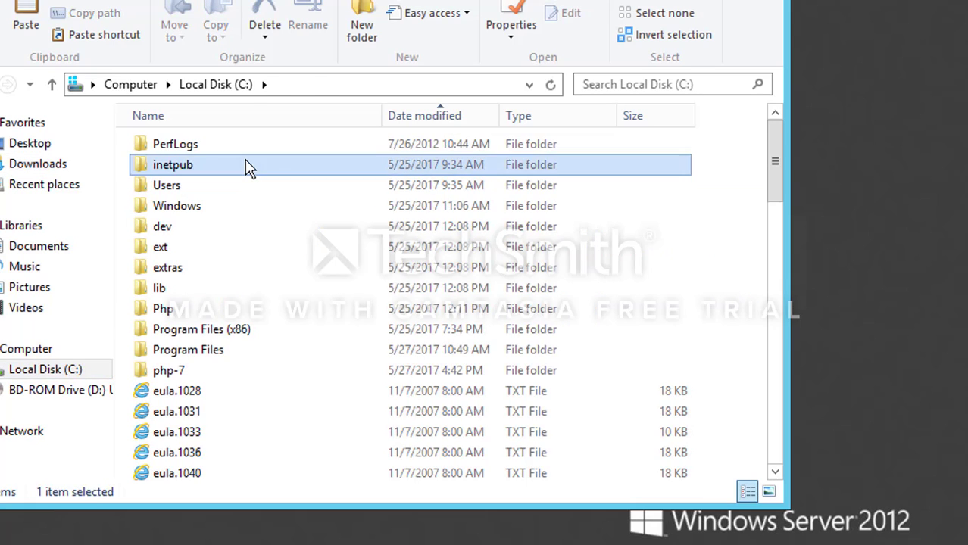
{"action": "double_click", "coordinate": [250, 168]}
{"action": "double_click", "coordinate": [226, 226]}
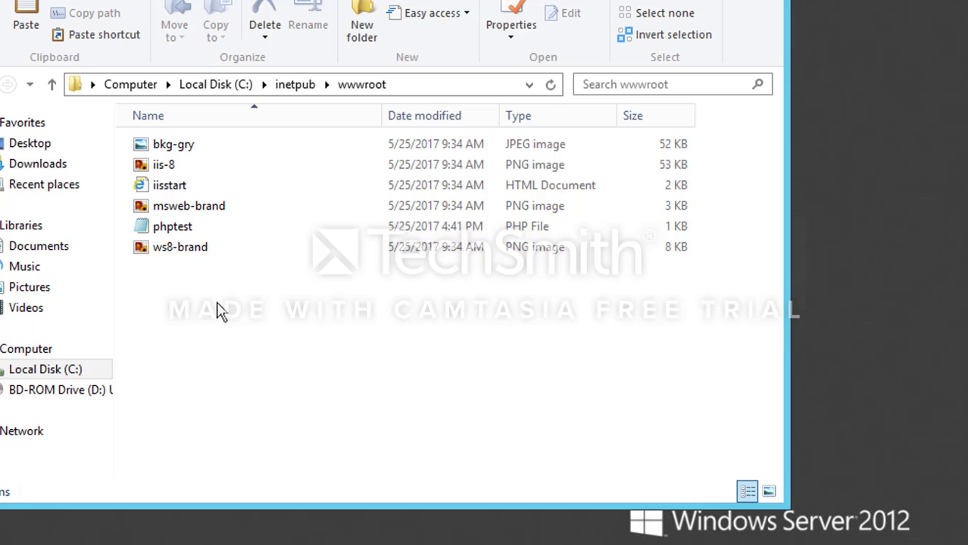
{"action": "key", "text": "ctrl+v"}
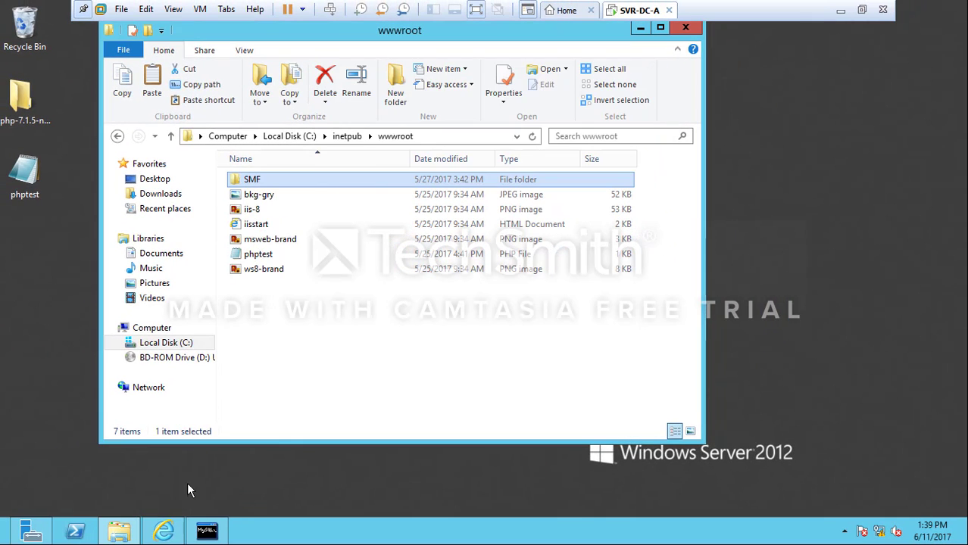
Load localhost/smf/ and continue past the Welcome step to the Writable Check
{"action": "left_click", "coordinate": [164, 530]}
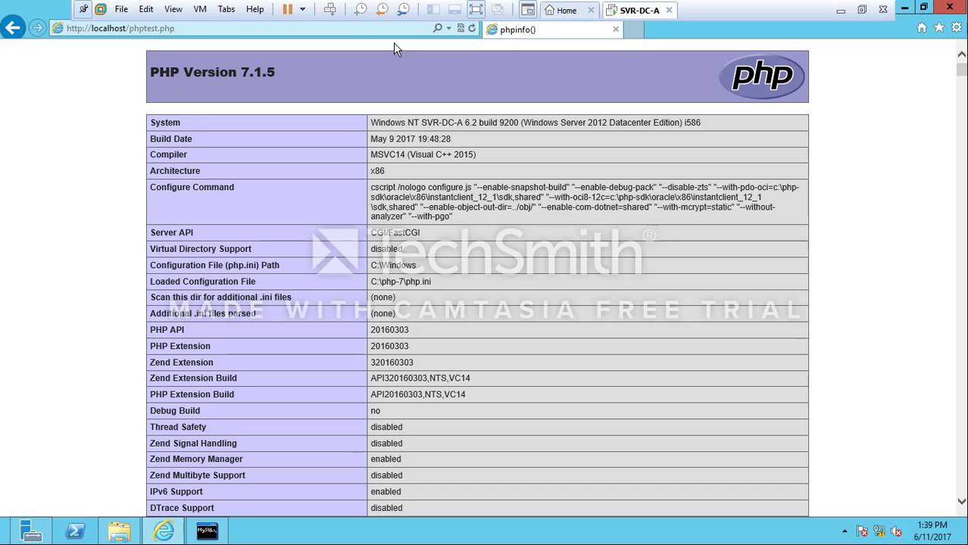
{"action": "left_click", "coordinate": [378, 26]}
{"action": "type", "text": "local"}
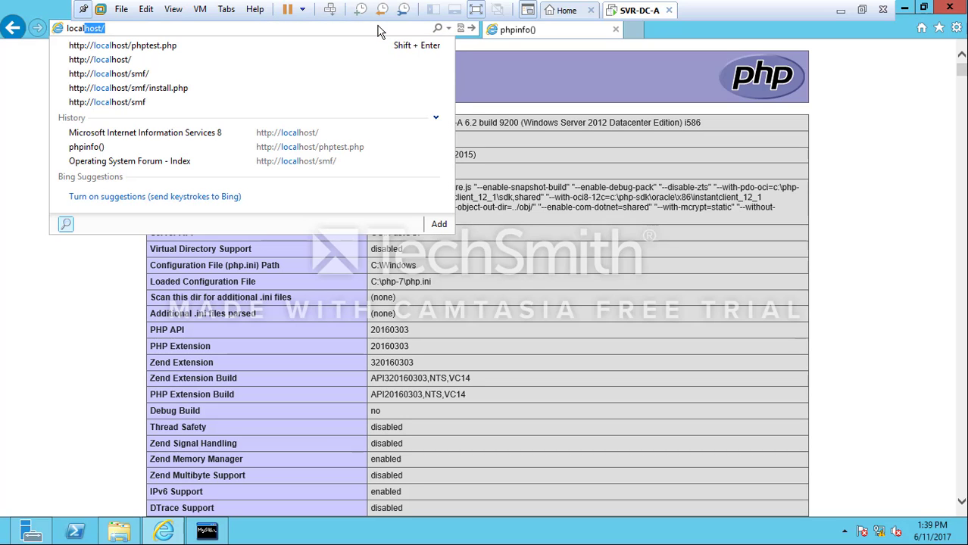
{"action": "type", "text": "host/smf/"}
{"action": "key", "text": "Return"}
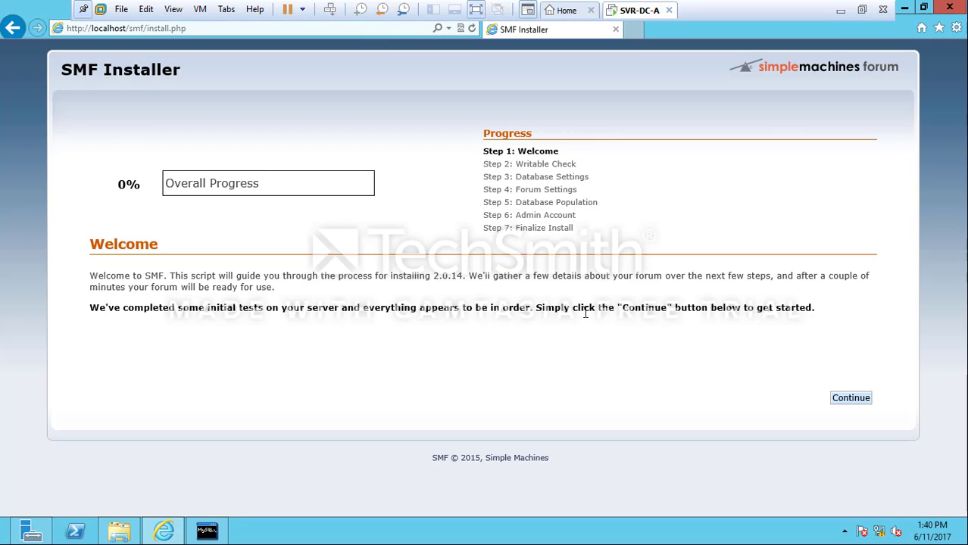
{"action": "left_click", "coordinate": [854, 401]}
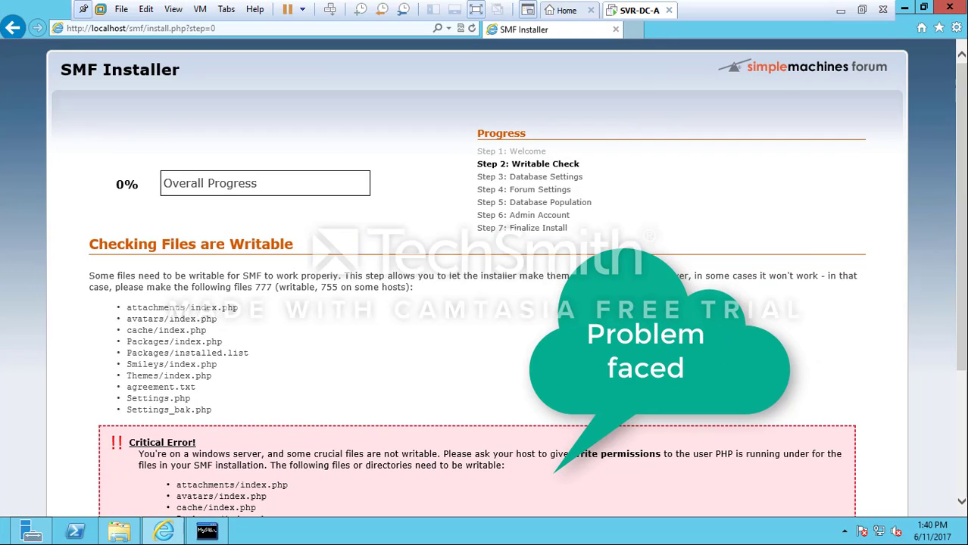
{"action": "scroll", "coordinate": [962, 231], "scroll_direction": "down", "scroll_amount": 3}
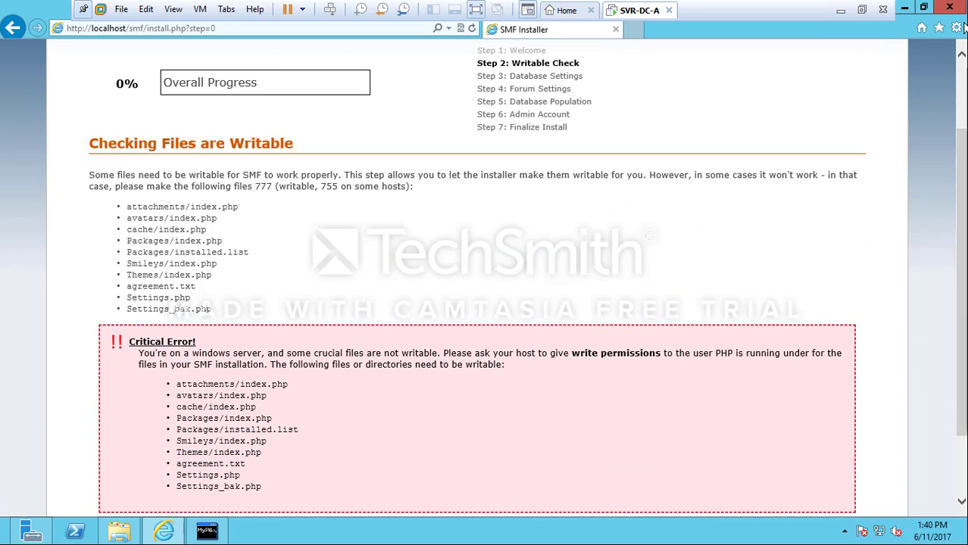
Add the IIS_IUSRS and IUSR accounts to the SMF folder's security permissions
{"action": "left_click", "coordinate": [904, 9]}
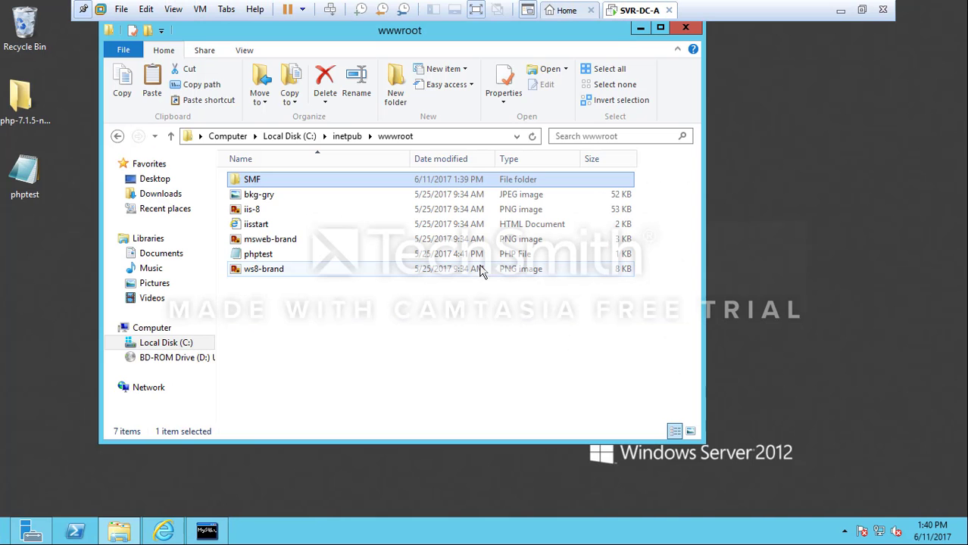
{"action": "right_click", "coordinate": [289, 179]}
{"action": "left_click", "coordinate": [322, 403]}
{"action": "left_click", "coordinate": [399, 205]}
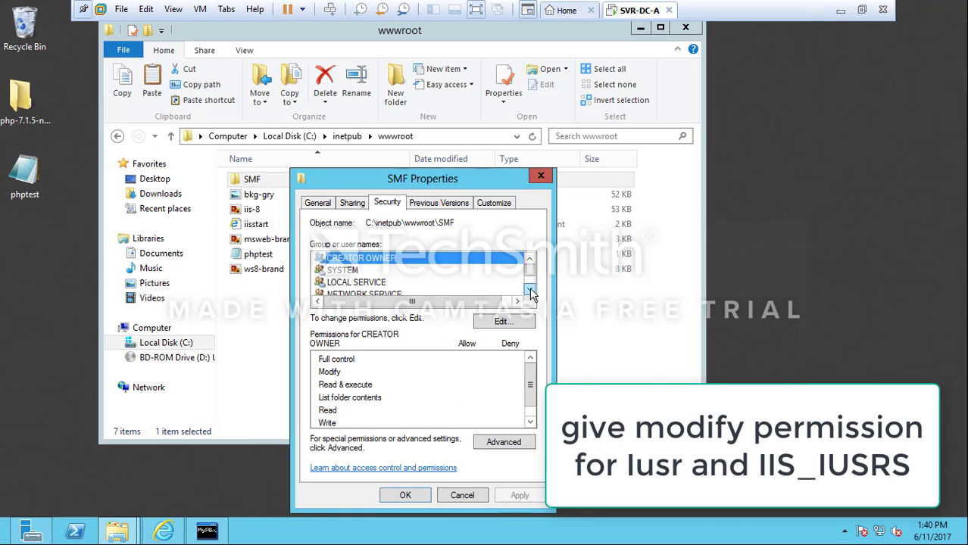
{"action": "left_click", "coordinate": [502, 320]}
{"action": "left_click", "coordinate": [441, 363]}
{"action": "left_click", "coordinate": [364, 376]}
{"action": "left_click", "coordinate": [660, 246]}
{"action": "left_click", "coordinate": [364, 425], "text": "ctrl"}
{"action": "left_click", "coordinate": [598, 354]}
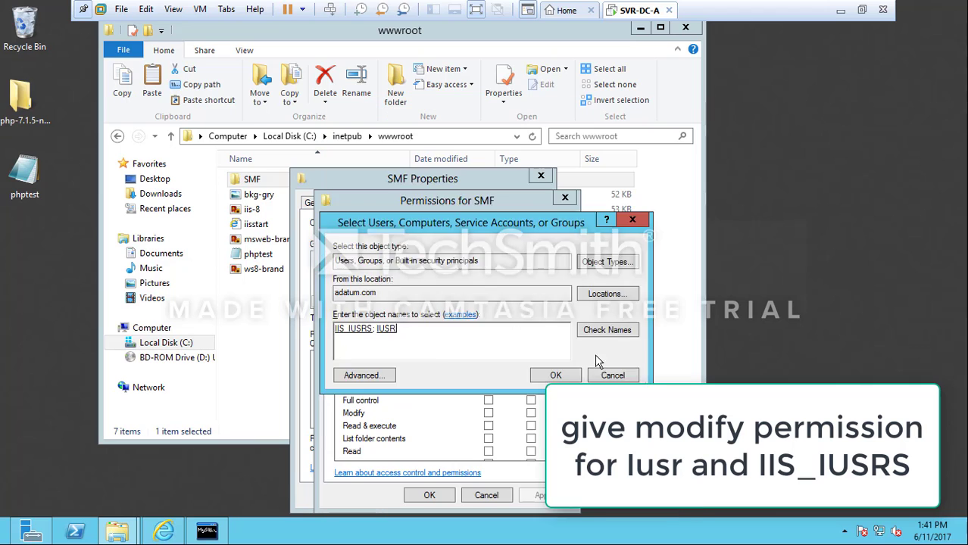
{"action": "left_click", "coordinate": [556, 374]}
Grant Full control to both IIS_IUSRS and IUSR
{"action": "left_click", "coordinate": [409, 317]}
{"action": "left_click", "coordinate": [489, 400]}
{"action": "left_click", "coordinate": [415, 329]}
{"action": "left_click", "coordinate": [488, 400]}
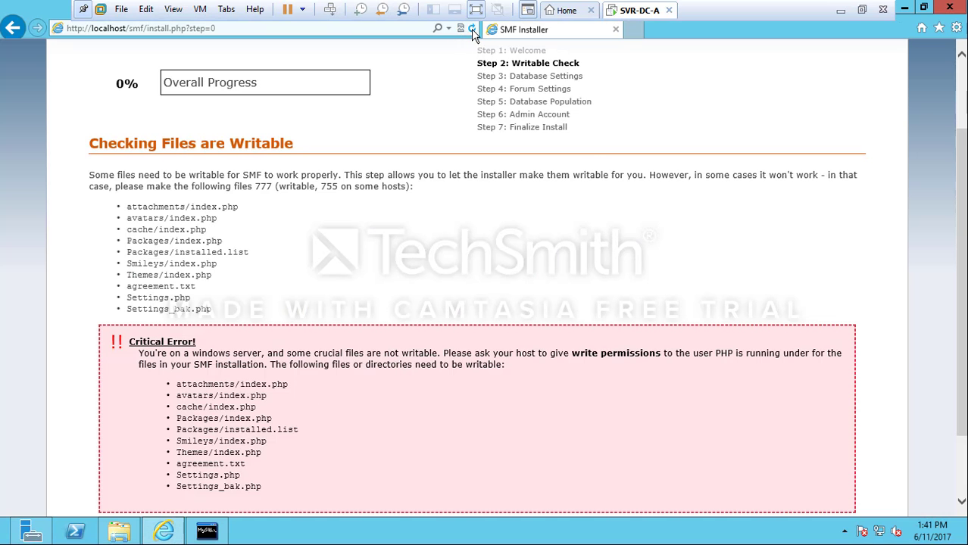
Refresh the file check, then enter user root, its password and database simpledatabase, and submit
{"action": "left_click", "coordinate": [471, 29]}
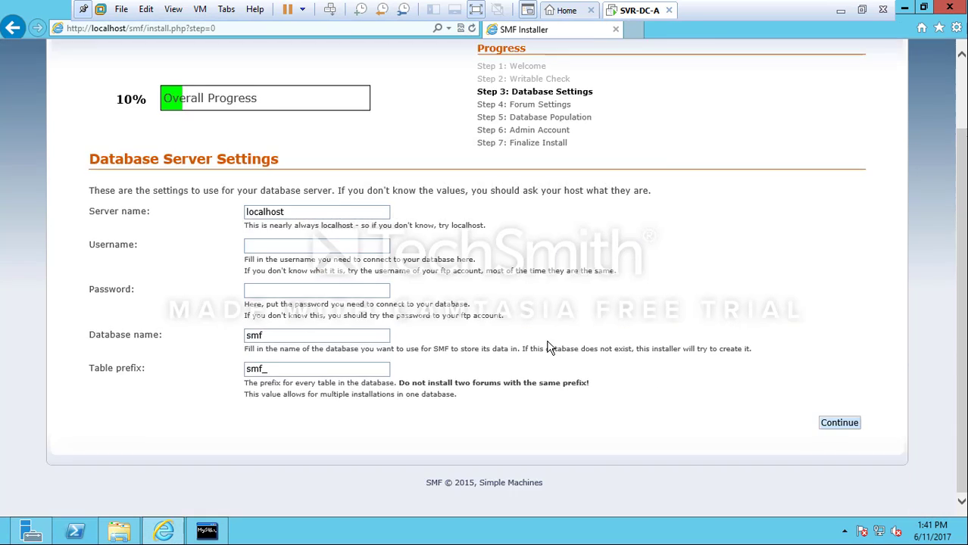
{"action": "left_click", "coordinate": [275, 247]}
{"action": "type", "text": "root"}
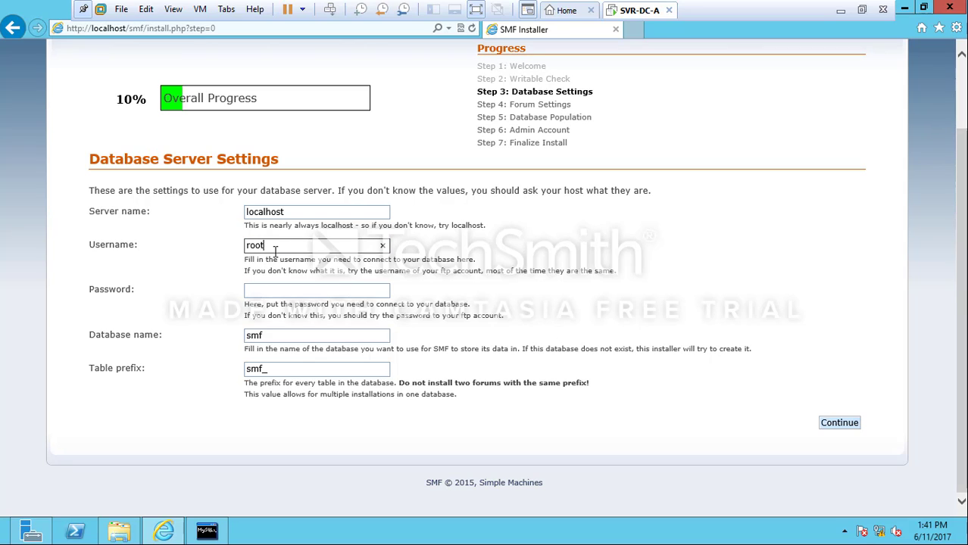
{"action": "key", "text": "Tab"}
{"action": "type", "text": "●●●●●●●●●●●"}
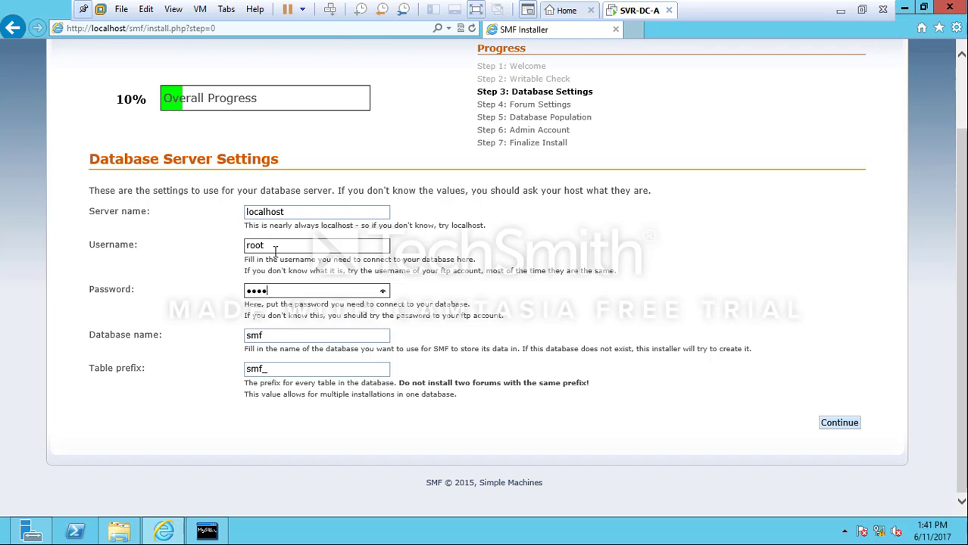
{"action": "key", "text": "Tab"}
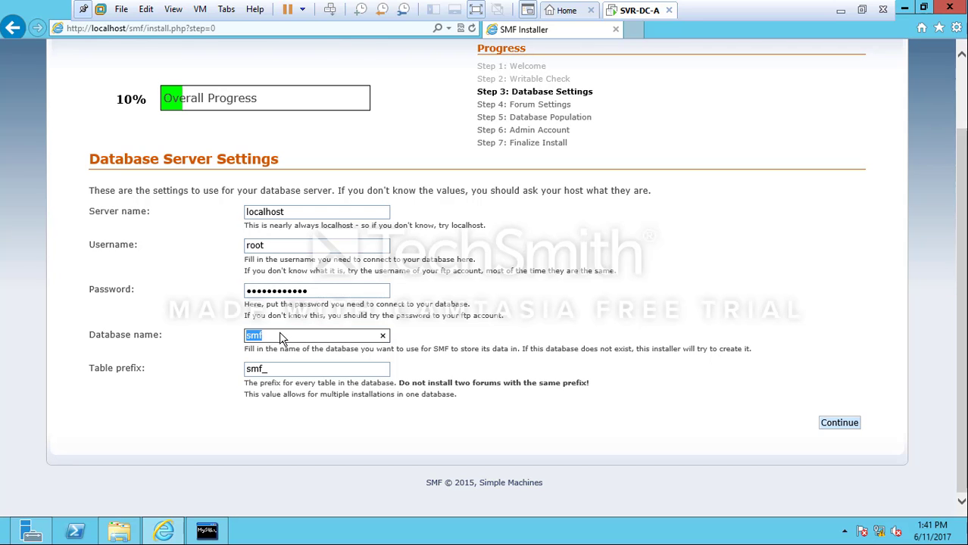
{"action": "left_click", "coordinate": [281, 337]}
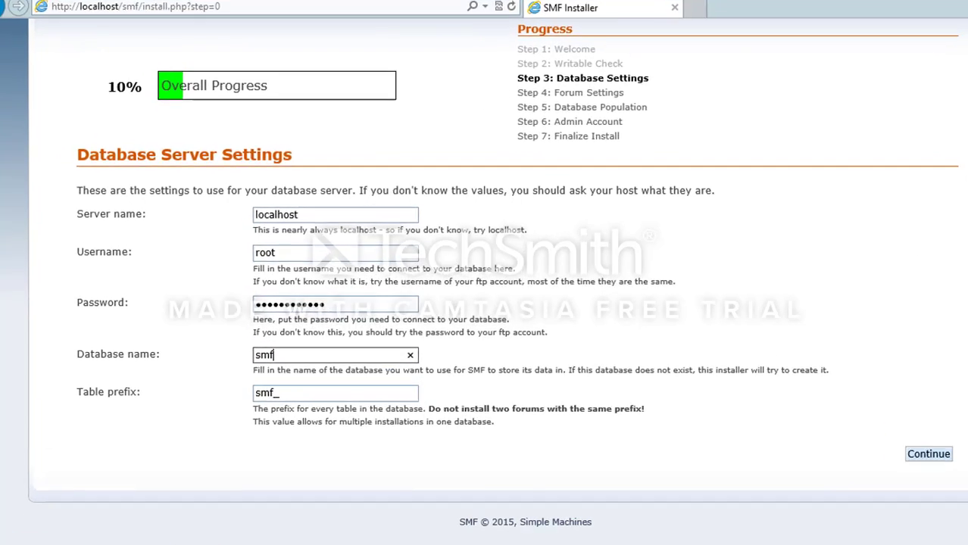
{"action": "left_click", "coordinate": [206, 534]}
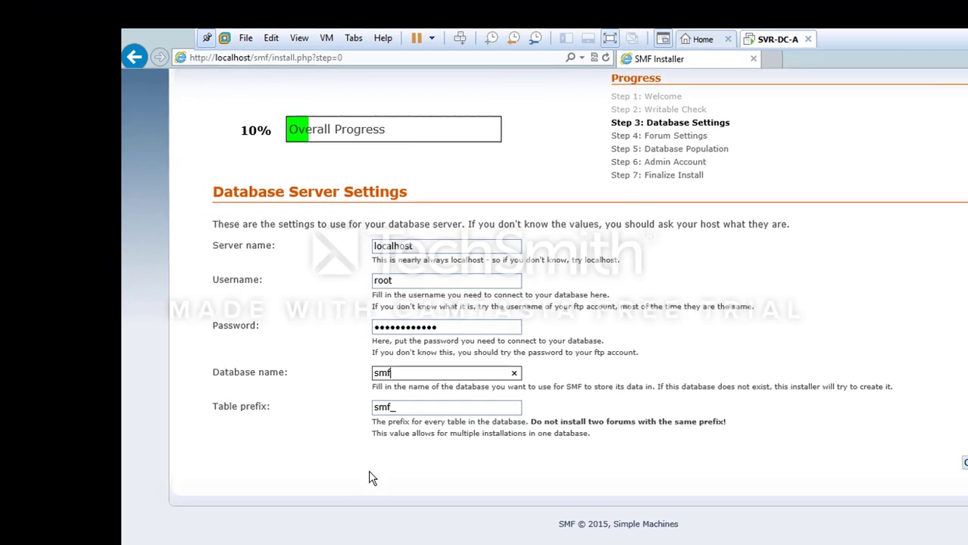
{"action": "key", "text": "BackSpace"}
{"action": "key", "text": "BackSpace"}
{"action": "key", "text": "BackSpace"}
{"action": "type", "text": "simpledatabase"}
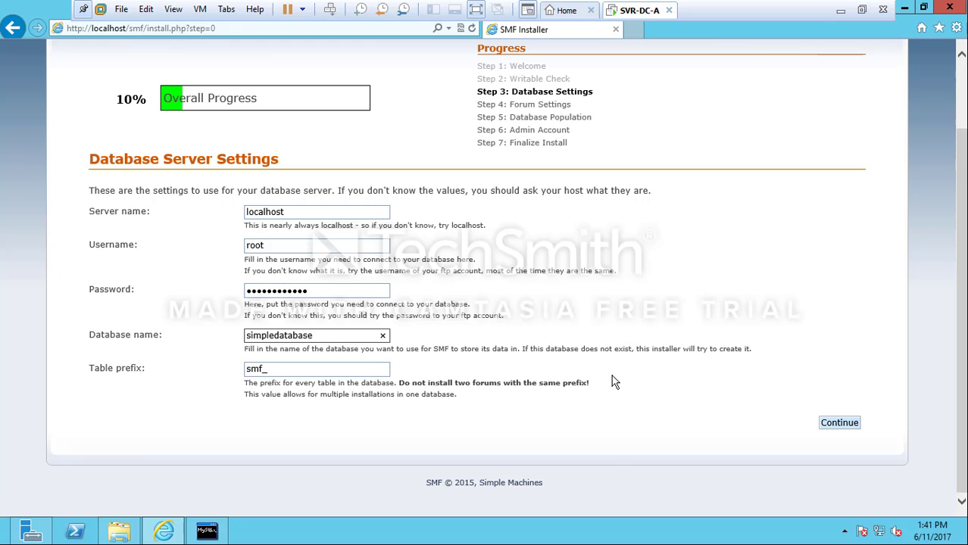
{"action": "left_click", "coordinate": [833, 424]}
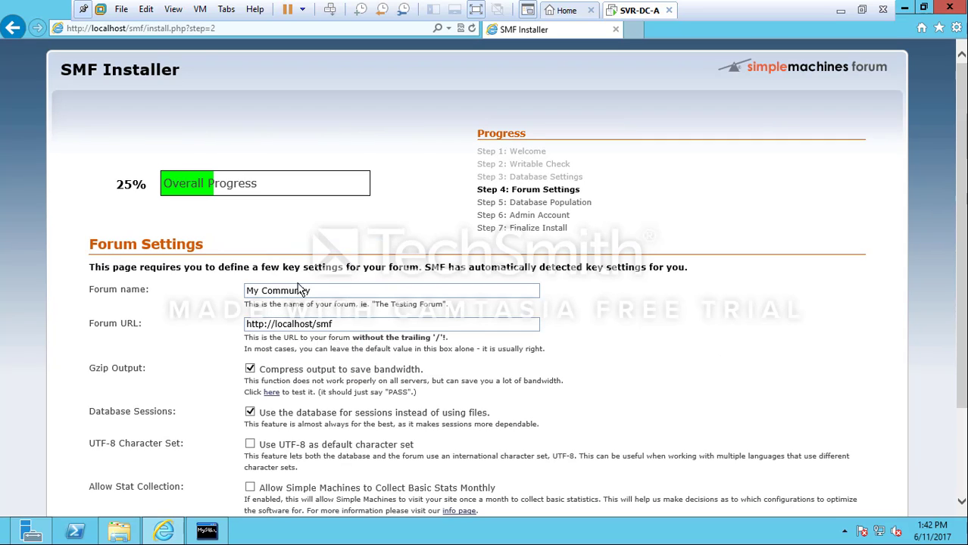
Name the forum 'Operating System Forum' and continue through database population
{"action": "left_click_drag", "start_coordinate": [311, 291], "coordinate": [245, 292]}
{"action": "type", "text": "Operating System Forum"}
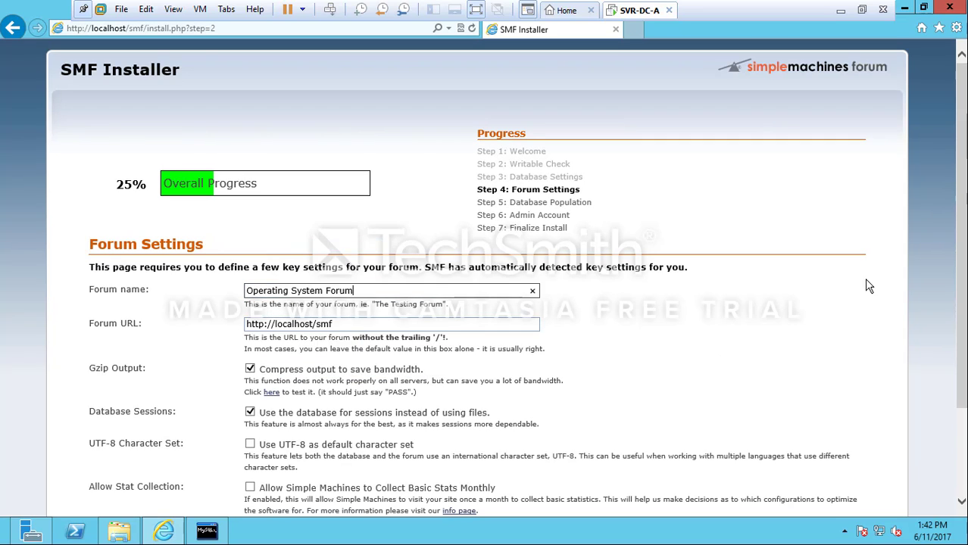
{"action": "left_click_drag", "start_coordinate": [961, 288], "coordinate": [963, 385]}
{"action": "left_click", "coordinate": [841, 428]}
{"action": "left_click", "coordinate": [858, 351]}
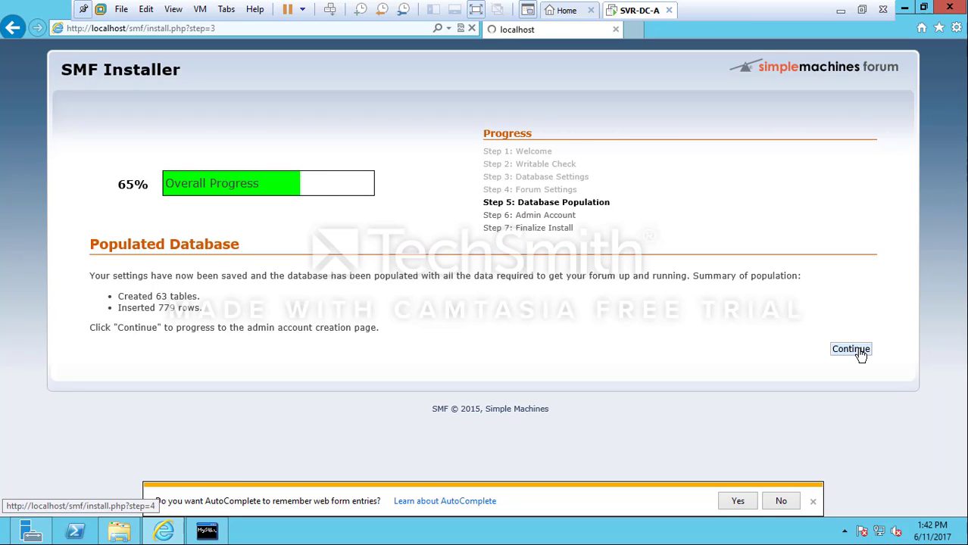
Fill in the admin username, password, confirmation, e-mail and database password, then submit
{"action": "left_click", "coordinate": [283, 305]}
{"action": "type", "text": "Zainab"}
{"action": "key", "text": "Tab"}
{"action": "type", "text": "*************"}
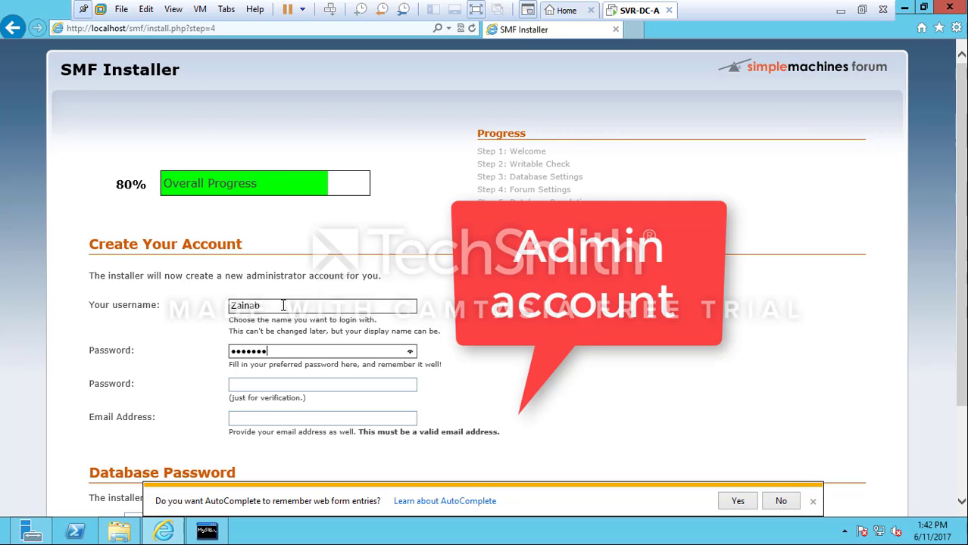
{"action": "key", "text": "Tab"}
{"action": "type", "text": "*************"}
{"action": "key", "text": "Tab"}
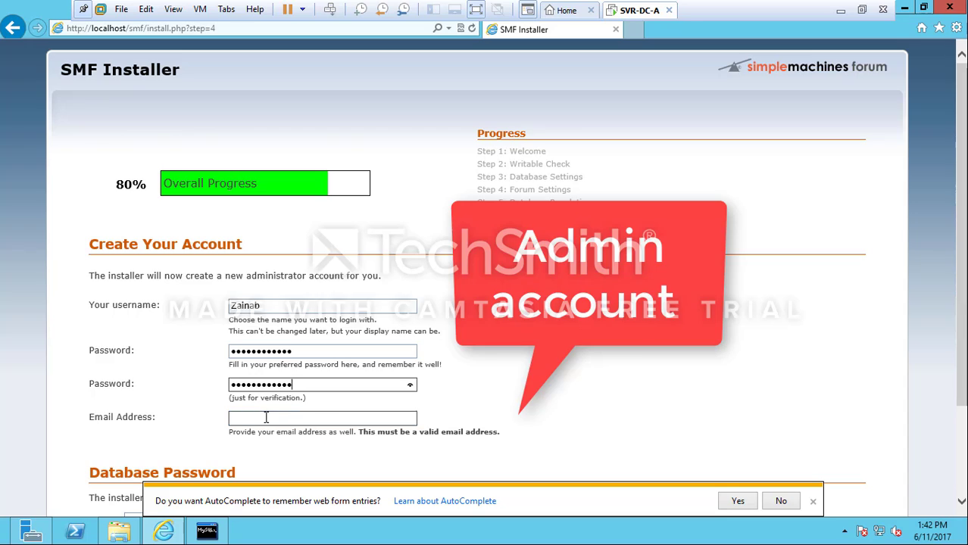
{"action": "scroll", "coordinate": [167, 429], "scroll_direction": "down", "scroll_amount": 2}
{"action": "left_click", "coordinate": [167, 429]}
{"action": "type", "text": "*************"}
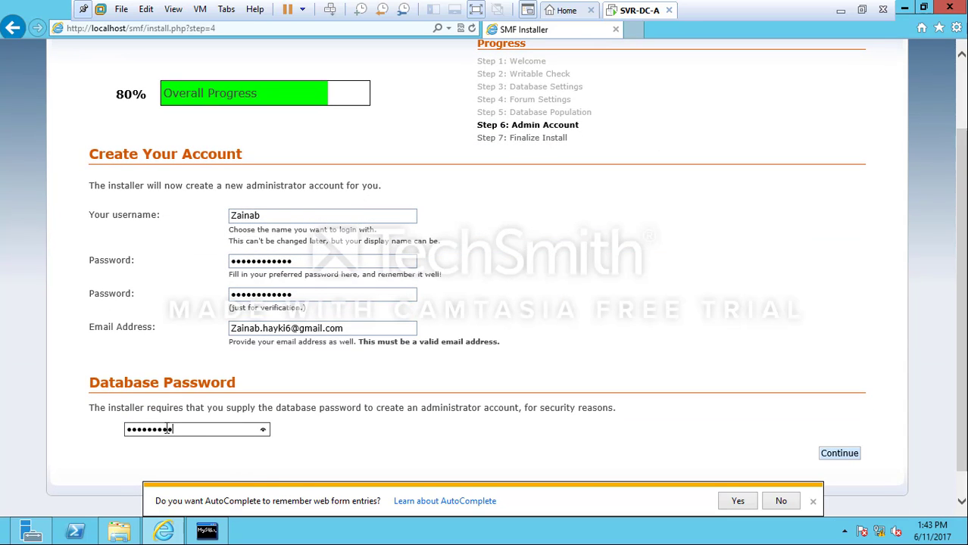
{"action": "left_click", "coordinate": [838, 455]}
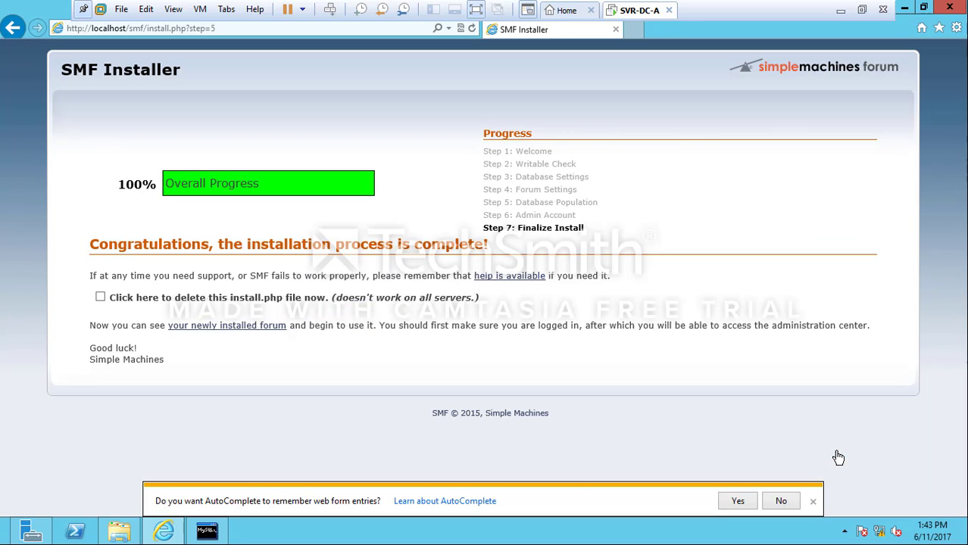
Tick the option to delete install.php and open the newly installed Operating System Forum
{"action": "left_click", "coordinate": [141, 299]}
{"action": "left_click", "coordinate": [243, 325]}
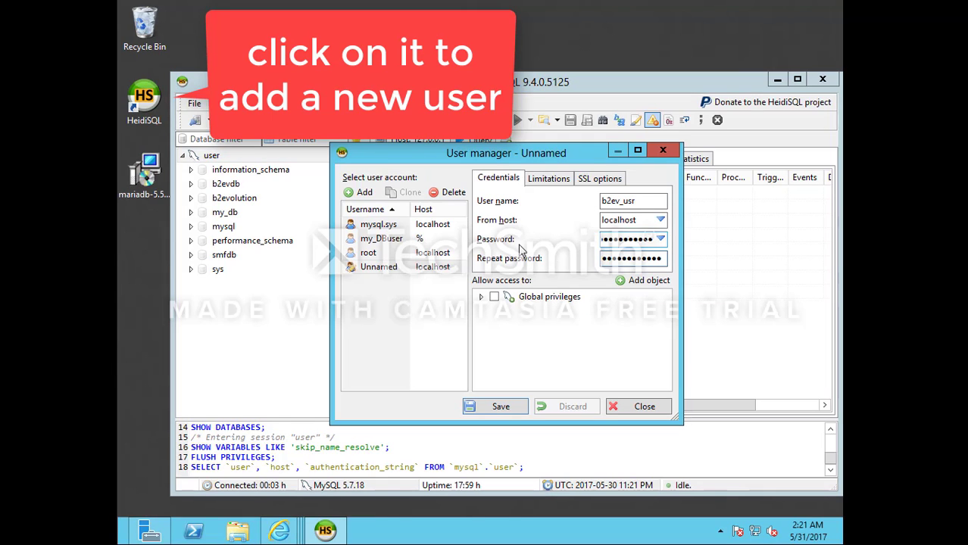
Add a database object to the b2ev_usr account's access list
{"action": "left_click", "coordinate": [643, 281]}
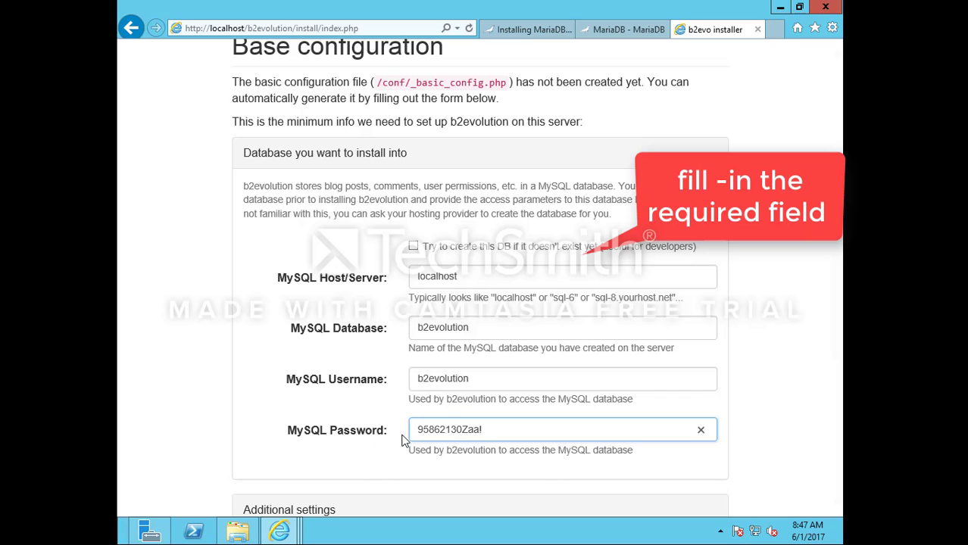
Scroll down the b2evolution Base configuration form toward the config-file update button
{"action": "scroll", "coordinate": [444, 435], "scroll_direction": "down", "scroll_amount": 3}
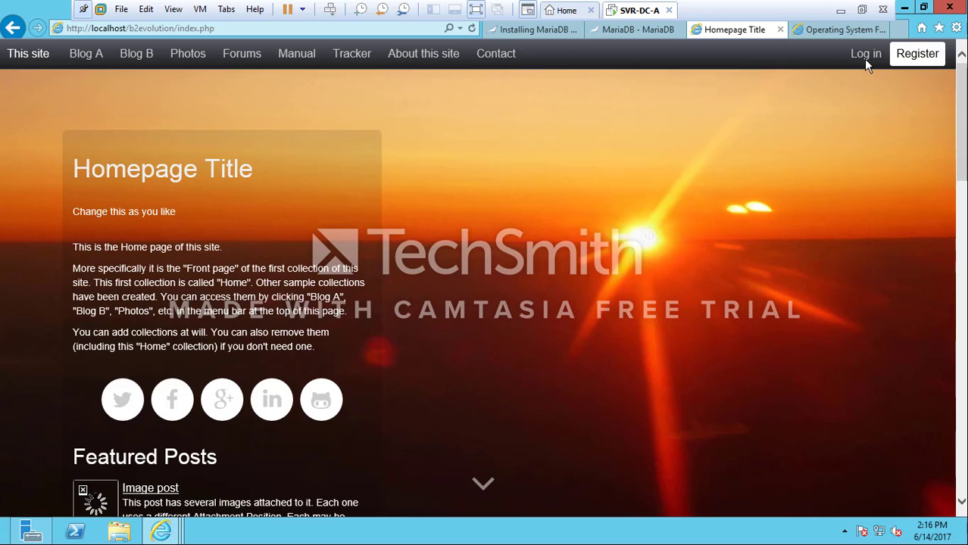
Log in to b2evolution as admin, re-entering the password after the first attempt
{"action": "left_click", "coordinate": [865, 59]}
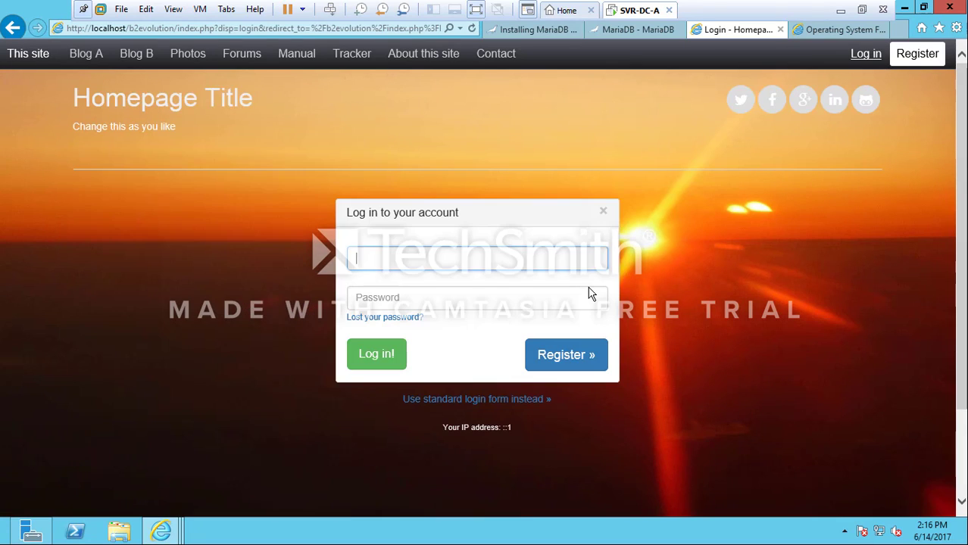
{"action": "type", "text": "admin"}
{"action": "left_click", "coordinate": [474, 289]}
{"action": "type", "text": "••"}
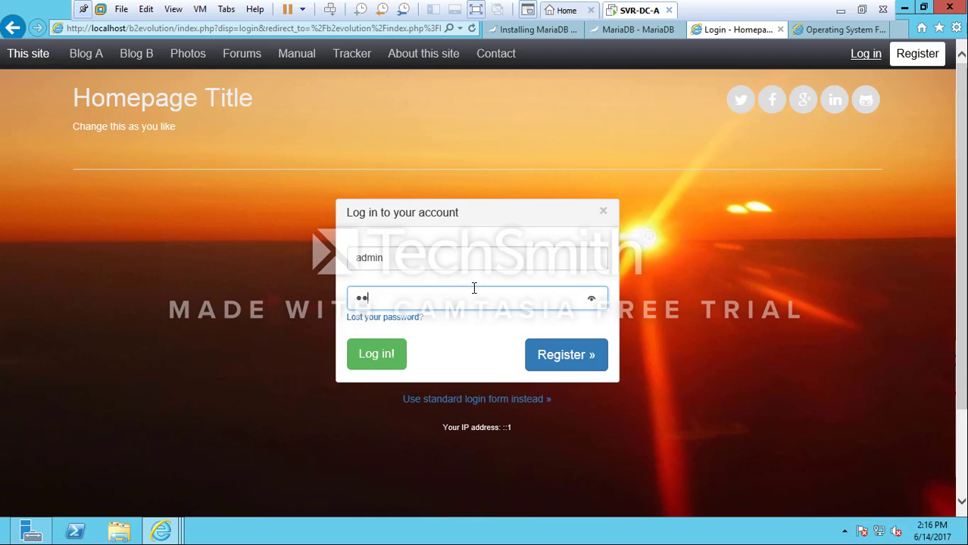
{"action": "type", "text": "•••••••"}
{"action": "key", "text": "Return"}
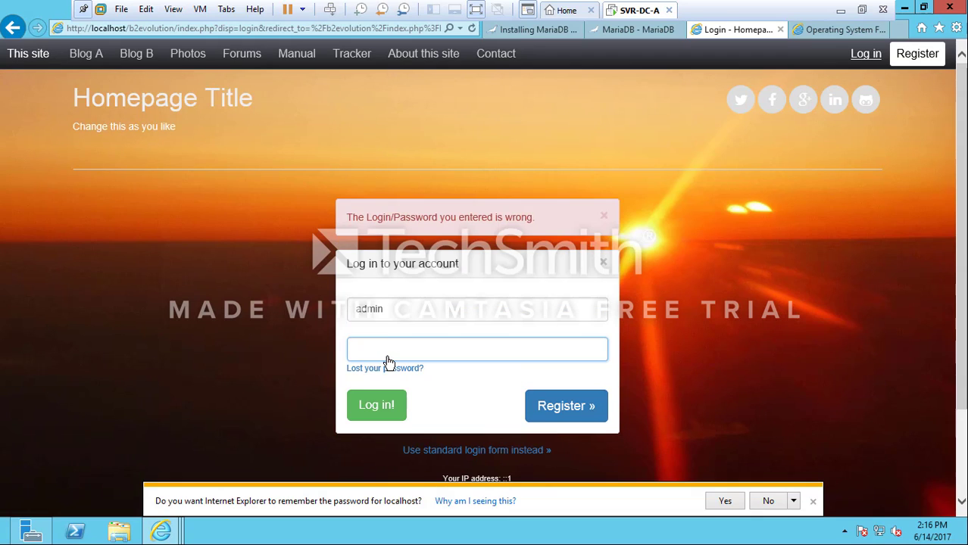
{"action": "type", "text": "••••••••"}
{"action": "key", "text": "Return"}
Open the admin's Edit your profile page from the admin menu
{"action": "mouse_move", "coordinate": [888, 49]}
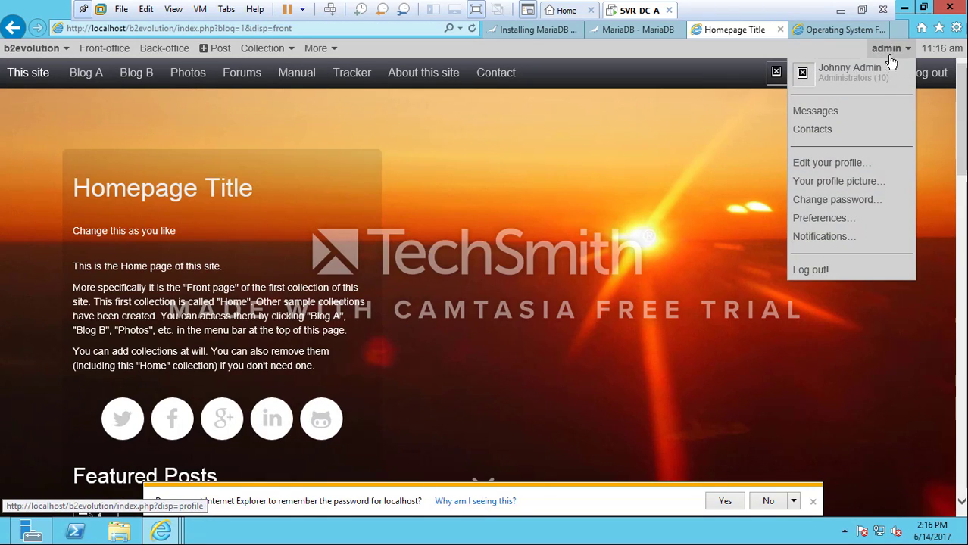
{"action": "left_click", "coordinate": [855, 161]}
{"action": "scroll", "coordinate": [951, 156], "scroll_direction": "down", "scroll_amount": 5}
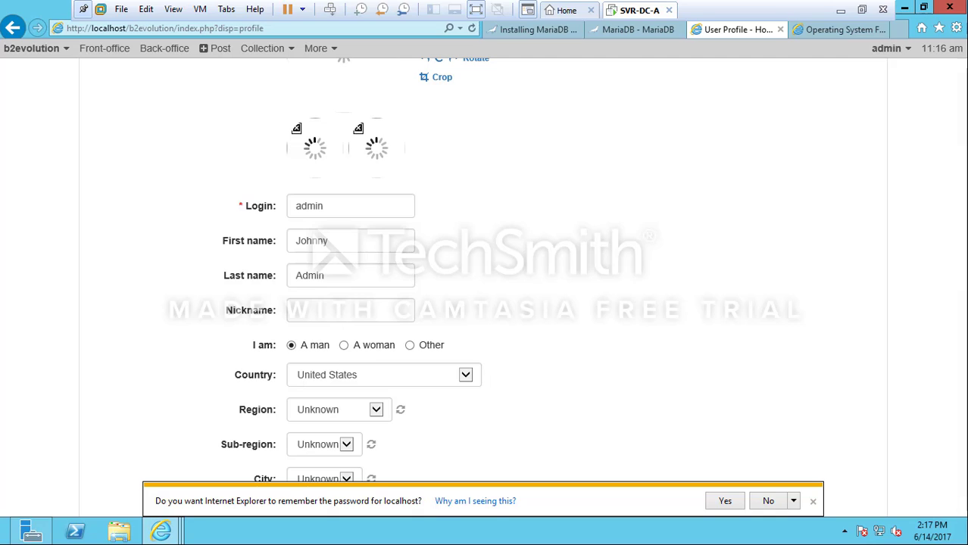
Enter the admin's new first name, last name and nickname
{"action": "double_click", "coordinate": [354, 211]}
{"action": "key", "text": "Tab"}
{"action": "type", "text": "zainab"}
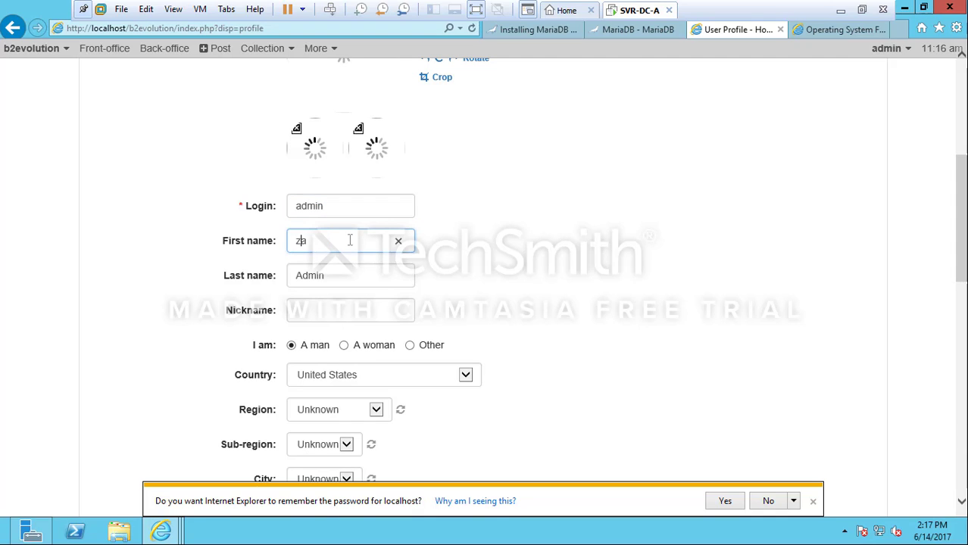
{"action": "key", "text": "Tab"}
{"action": "type", "text": "alhayki"}
{"action": "key", "text": "Tab"}
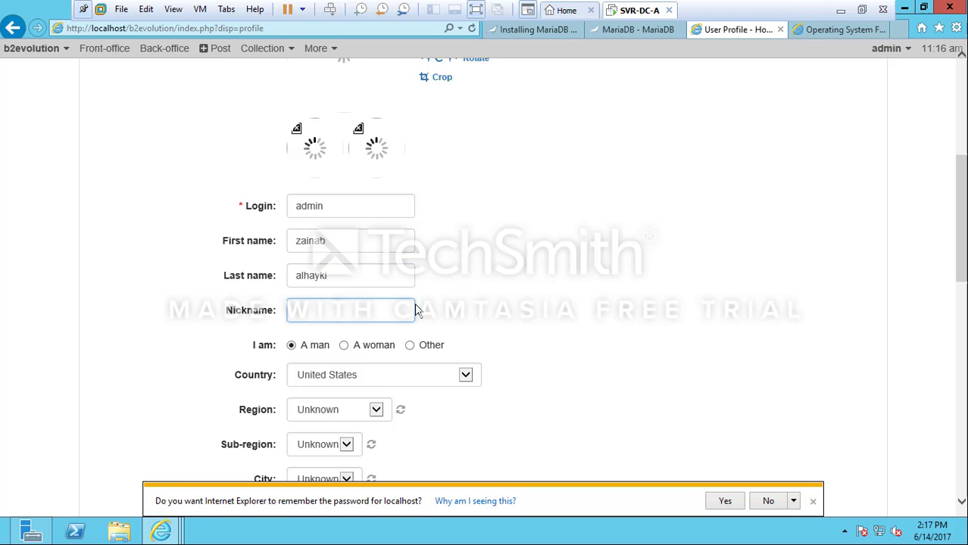
{"action": "type", "text": "zhayki"}
Mark the admin as a woman from Bahrain, leaving region, sub-region and city unset
{"action": "left_click", "coordinate": [345, 346]}
{"action": "left_click_drag", "start_coordinate": [961, 219], "coordinate": [961, 267]}
{"action": "left_click", "coordinate": [465, 200]}
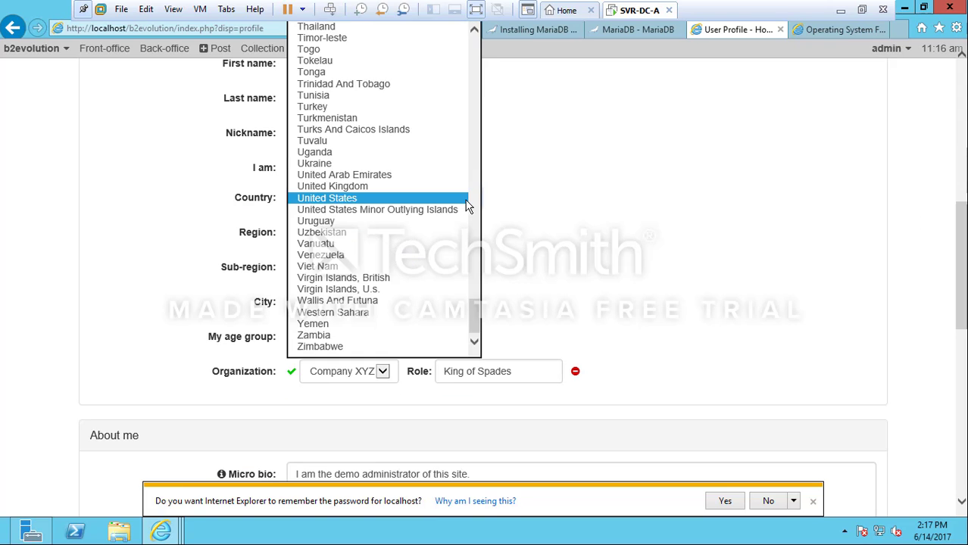
{"action": "key", "text": "b"}
{"action": "key", "text": "b"}
{"action": "key", "text": "Return"}
{"action": "left_click", "coordinate": [344, 234]}
{"action": "left_click", "coordinate": [346, 268]}
{"action": "left_click", "coordinate": [347, 304]}
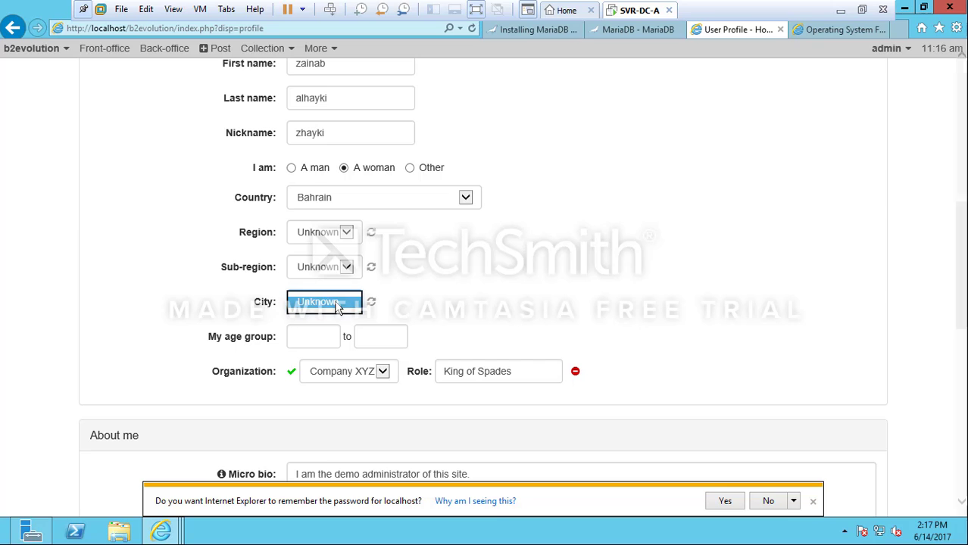
{"action": "left_click", "coordinate": [398, 305]}
Set the profile's age group to 20–25
{"action": "left_click", "coordinate": [322, 342]}
{"action": "type", "text": "20"}
{"action": "key", "text": "Tab"}
{"action": "type", "text": "25"}
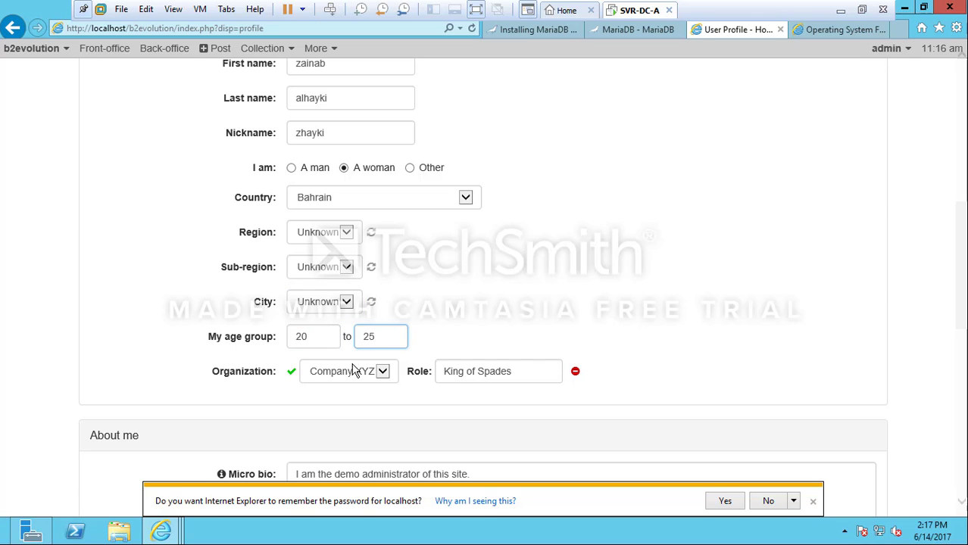
{"action": "key", "text": "Tab"}
{"action": "left_click_drag", "start_coordinate": [962, 312], "coordinate": [962, 379]}
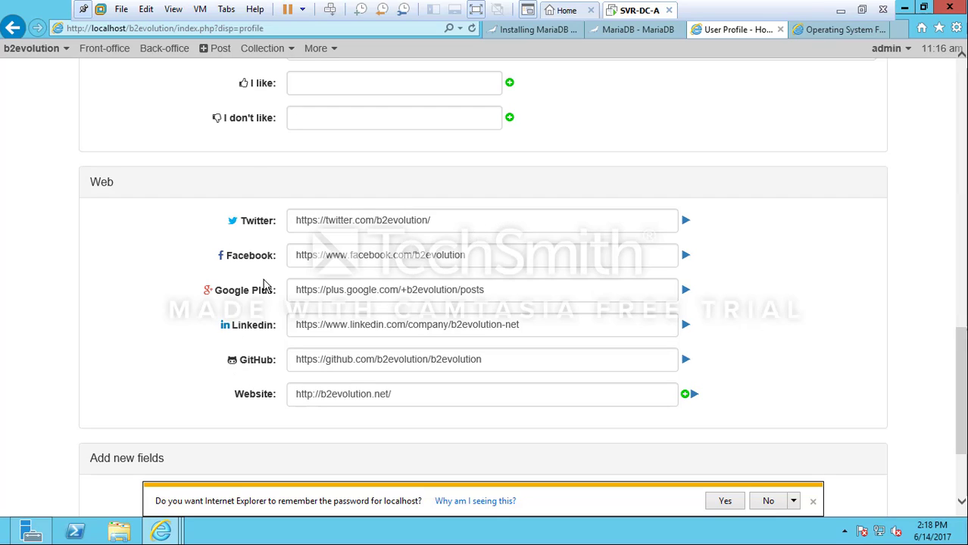
Add a blank second Website field, open the b2evolution Twitter link, and return to the profile
{"action": "left_click", "coordinate": [686, 395]}
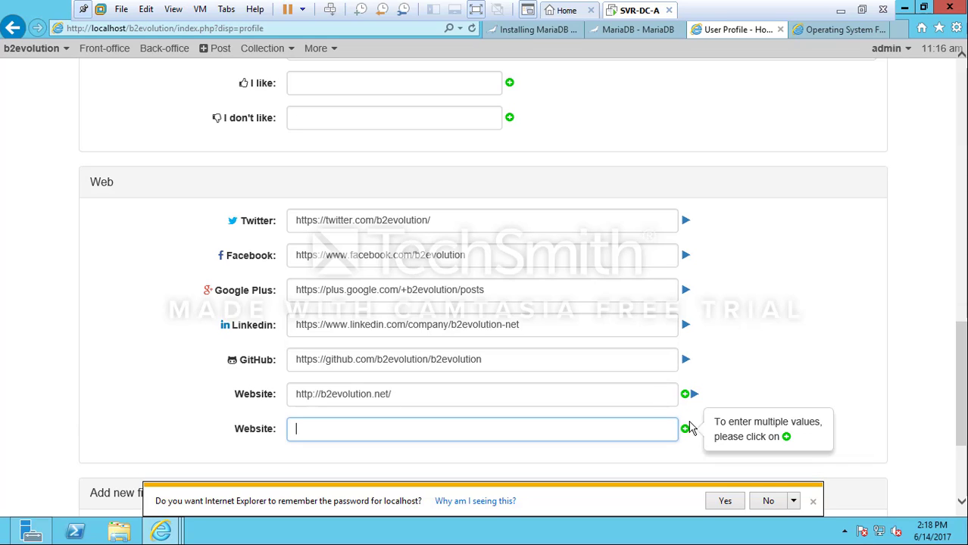
{"action": "mouse_move", "coordinate": [962, 338]}
{"action": "left_mouse_down"}
{"action": "mouse_move", "coordinate": [962, 378]}
{"action": "mouse_move", "coordinate": [962, 344]}
{"action": "left_mouse_up"}
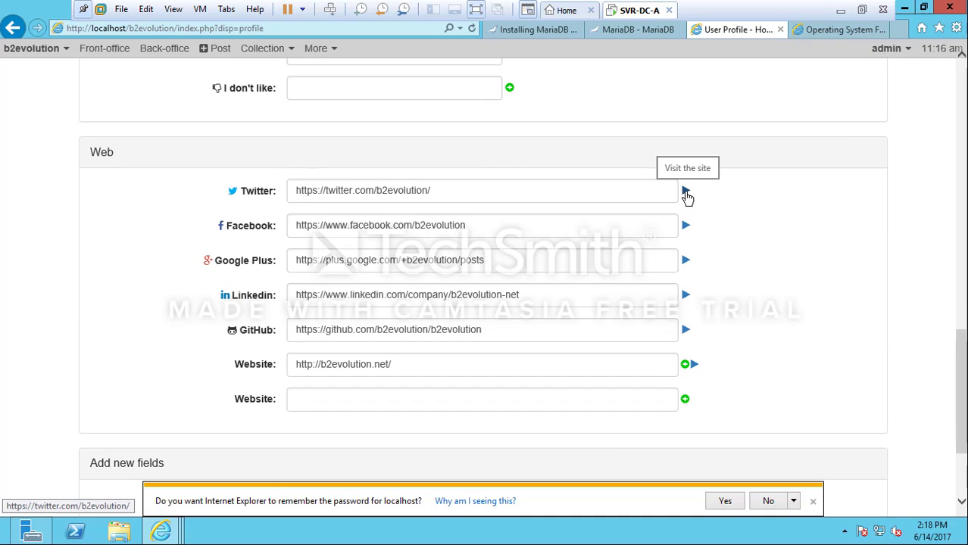
{"action": "left_click", "coordinate": [685, 193]}
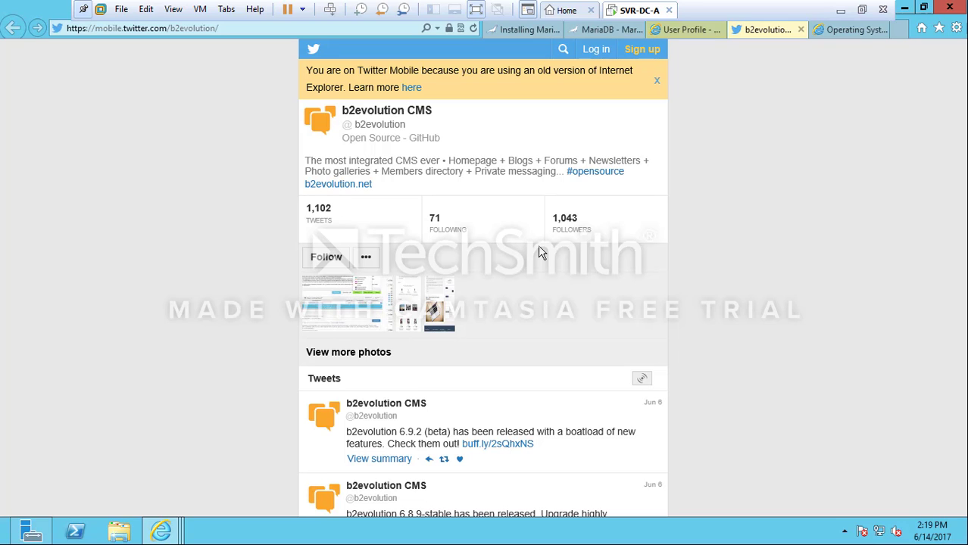
{"action": "left_click", "coordinate": [698, 34]}
{"action": "scroll", "coordinate": [407, 401], "scroll_direction": "down", "scroll_amount": 2}
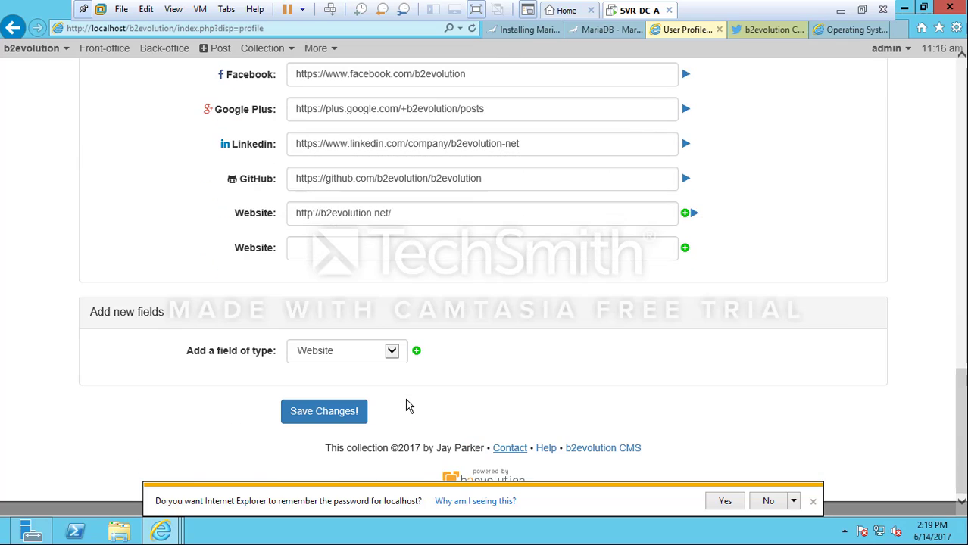
Add a Blog field from the Add new fields list and save the profile
{"action": "left_click", "coordinate": [391, 351]}
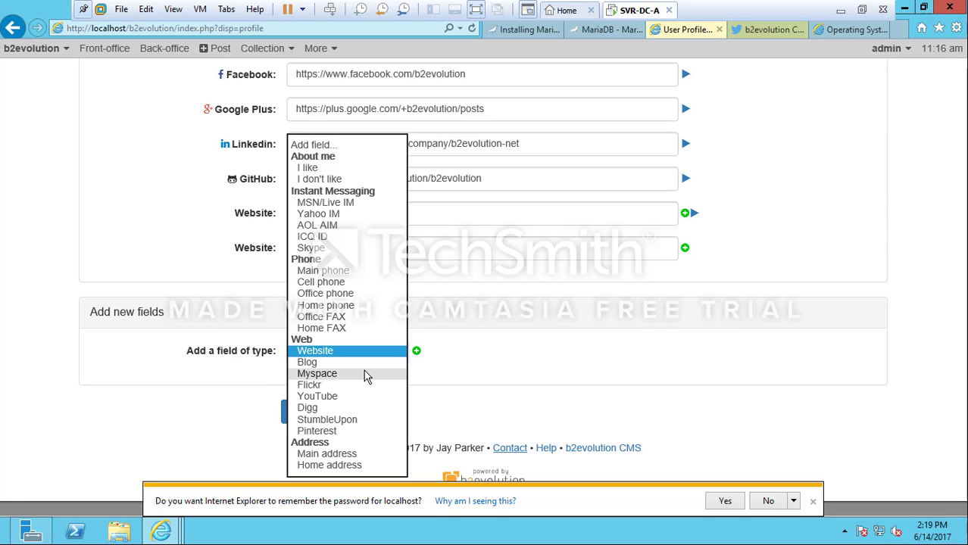
{"action": "left_click", "coordinate": [358, 364]}
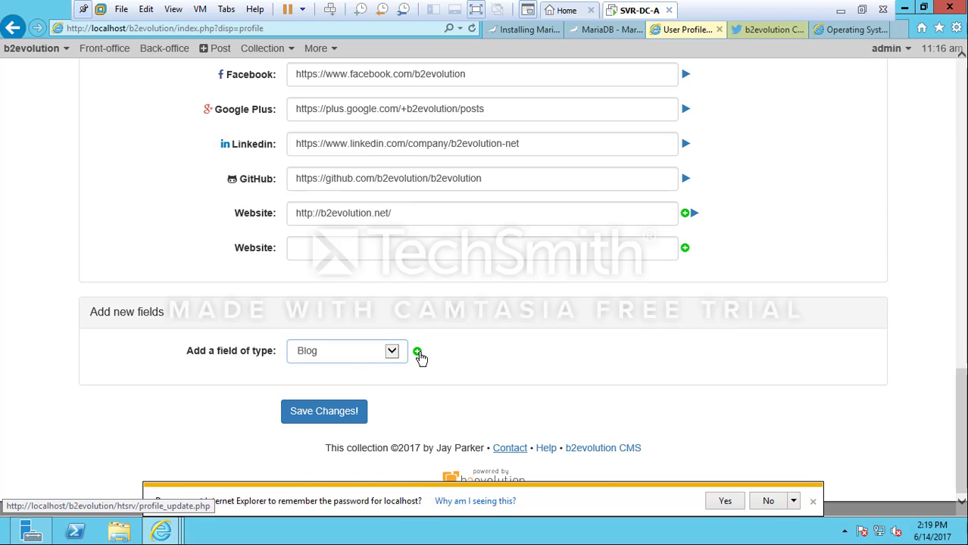
{"action": "left_click", "coordinate": [417, 351]}
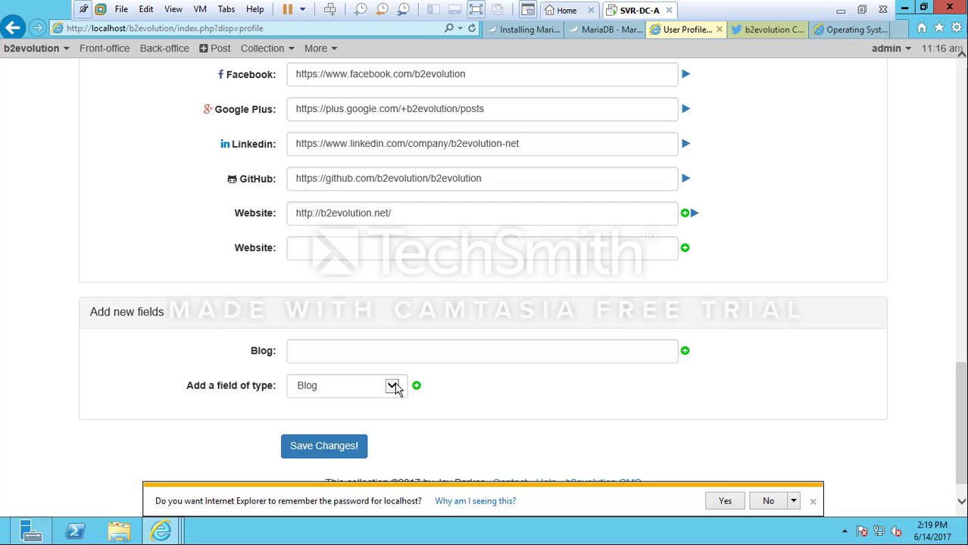
{"action": "left_click", "coordinate": [321, 447]}
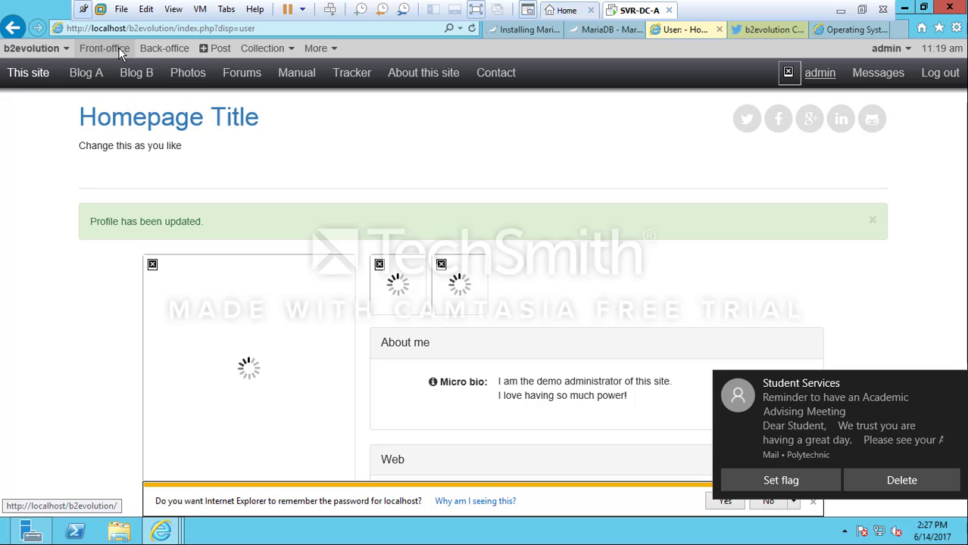
Go from the front-office homepage to the back-office dashboard and start a New Collection
{"action": "left_click", "coordinate": [118, 47]}
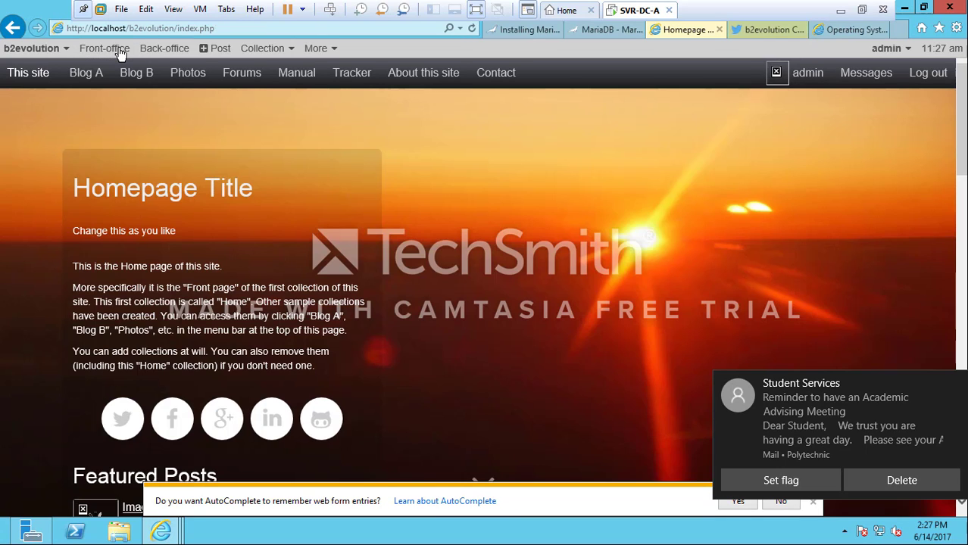
{"action": "left_click", "coordinate": [179, 51]}
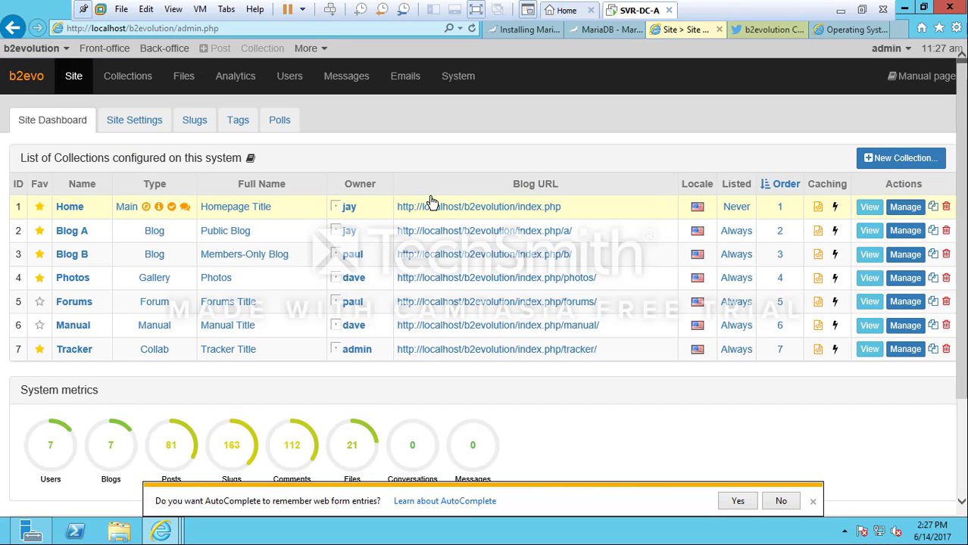
{"action": "left_click", "coordinate": [910, 162]}
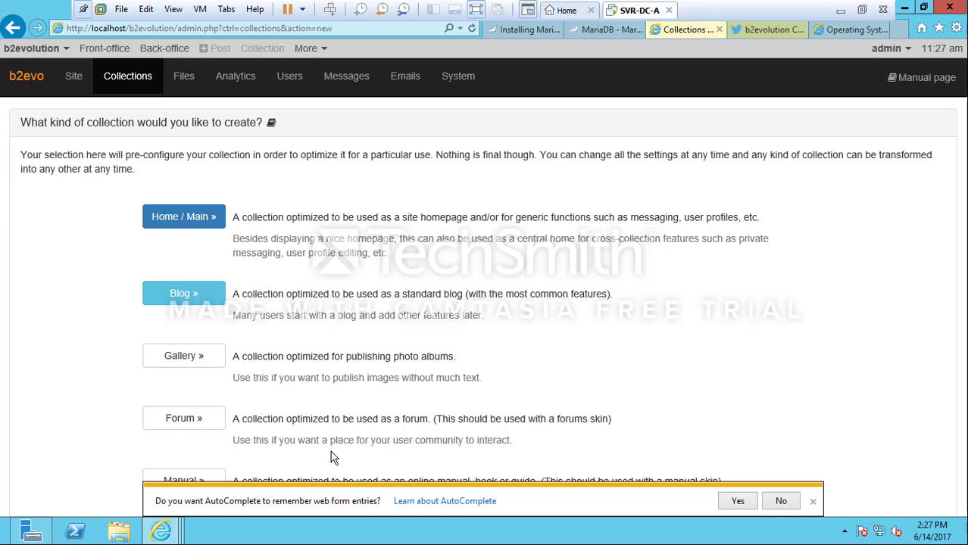
Choose Home / Main as the new collection type to see its recommended skins
{"action": "scroll", "coordinate": [330, 451], "scroll_direction": "down", "scroll_amount": 2}
{"action": "scroll", "coordinate": [330, 451], "scroll_direction": "up", "scroll_amount": 2}
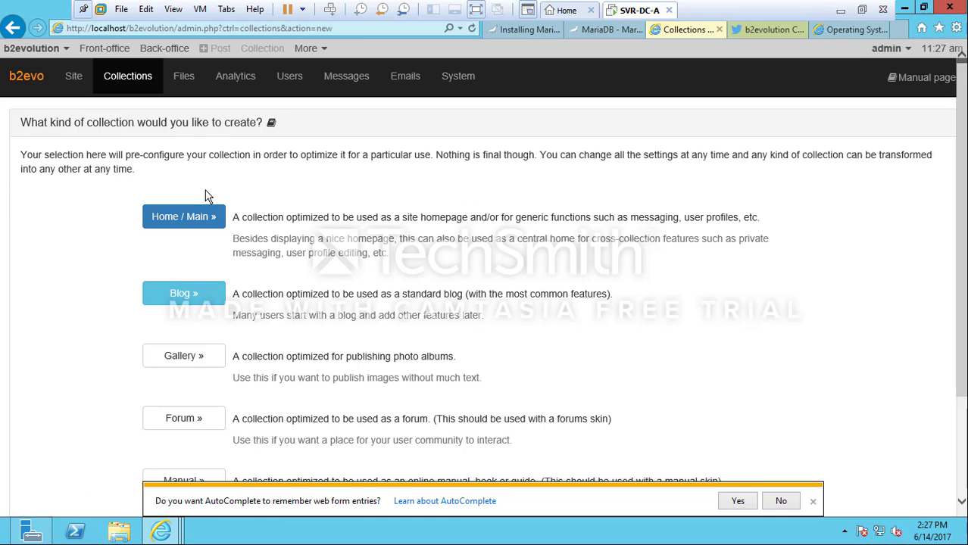
{"action": "left_click", "coordinate": [191, 230]}
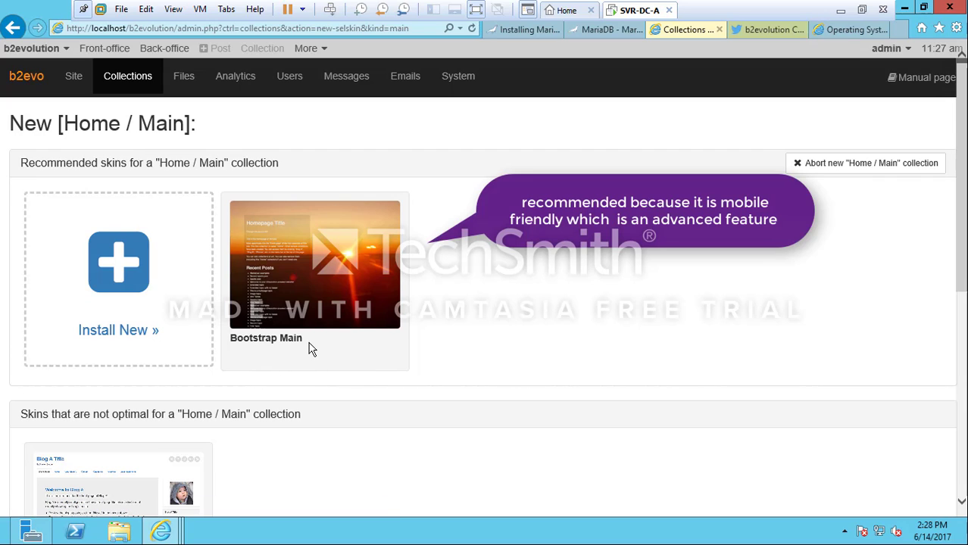
{"action": "mouse_move", "coordinate": [331, 313]}
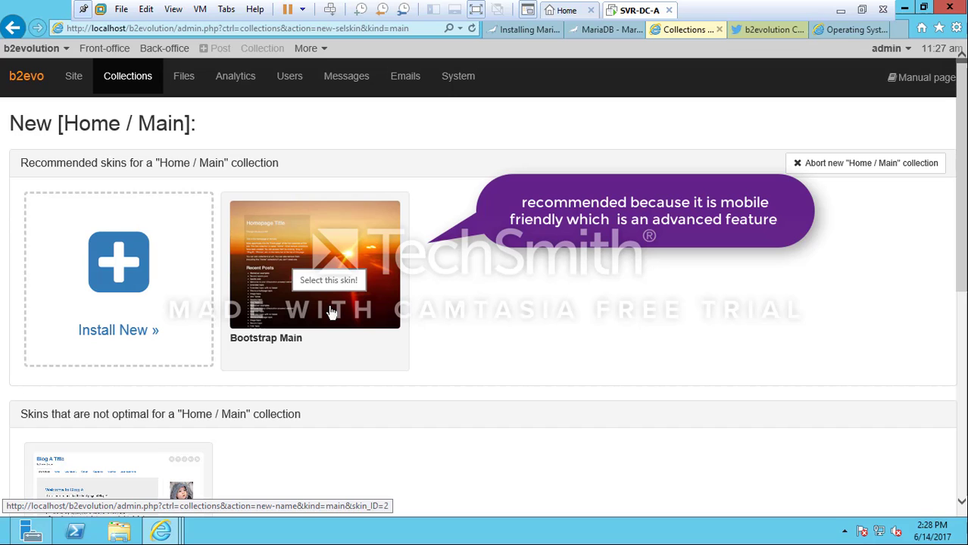
Pick the Bootstrap Main skin and title the collection 'Operating System Blog'
{"action": "left_click", "coordinate": [331, 313]}
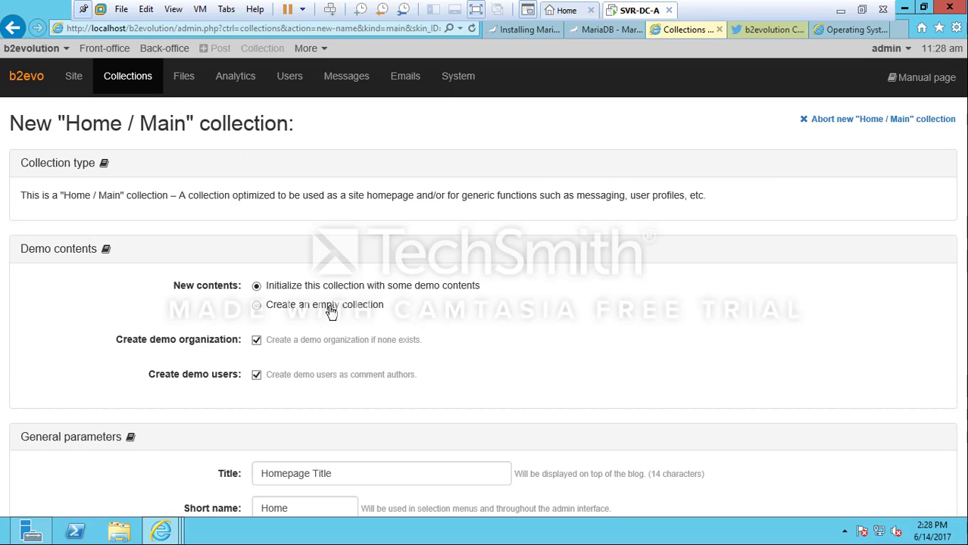
{"action": "scroll", "coordinate": [331, 313], "scroll_direction": "down", "scroll_amount": 4}
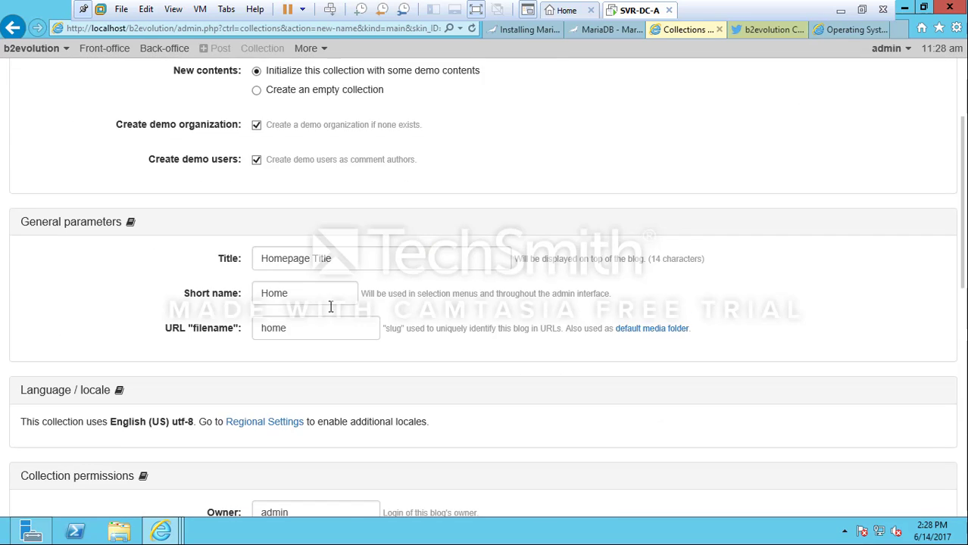
{"action": "left_click", "coordinate": [306, 189]}
{"action": "double_click", "coordinate": [306, 190]}
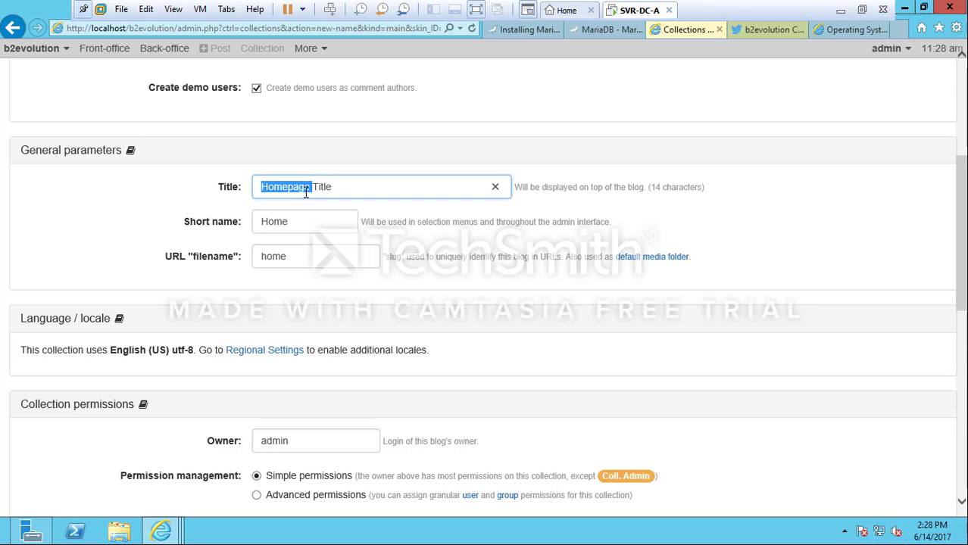
{"action": "key", "text": "ctrl+a"}
{"action": "type", "text": "Os"}
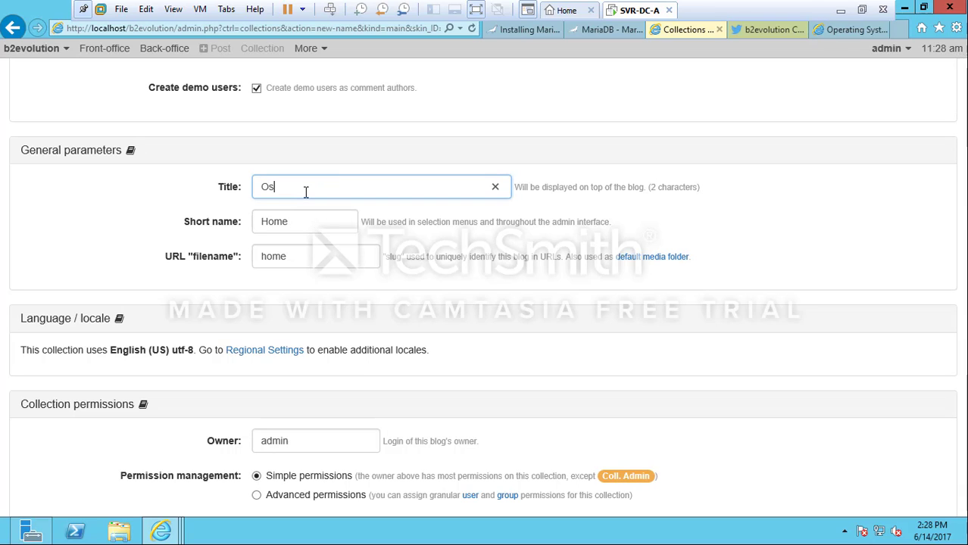
{"action": "type", "text": "peratin"}
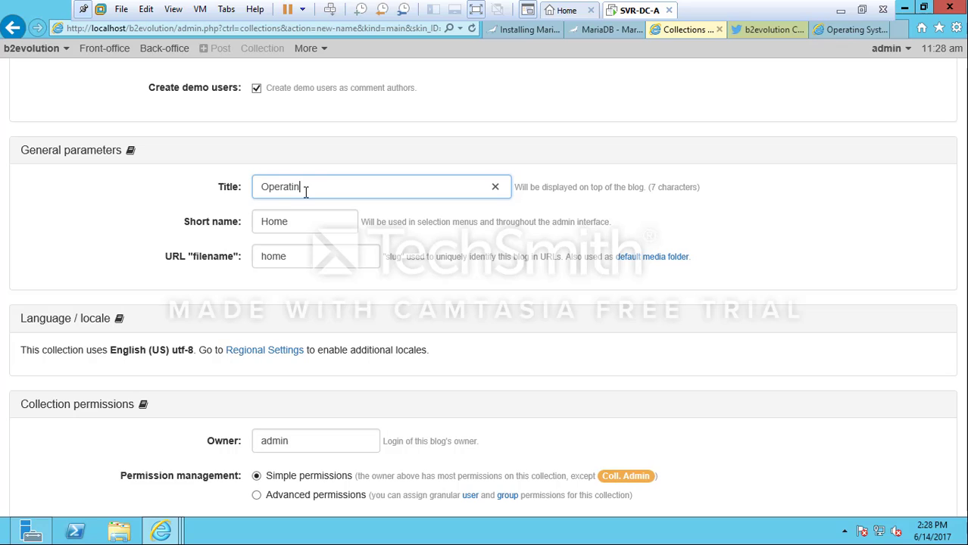
{"action": "type", "text": "g System Blog"}
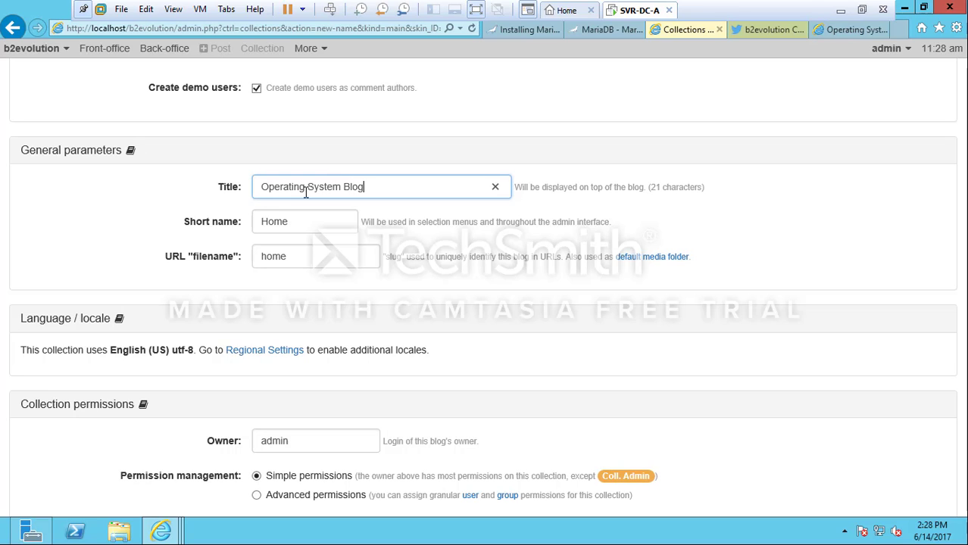
Set both the short name and the URL filename to OS
{"action": "key", "text": "Tab"}
{"action": "type", "text": "OO"}
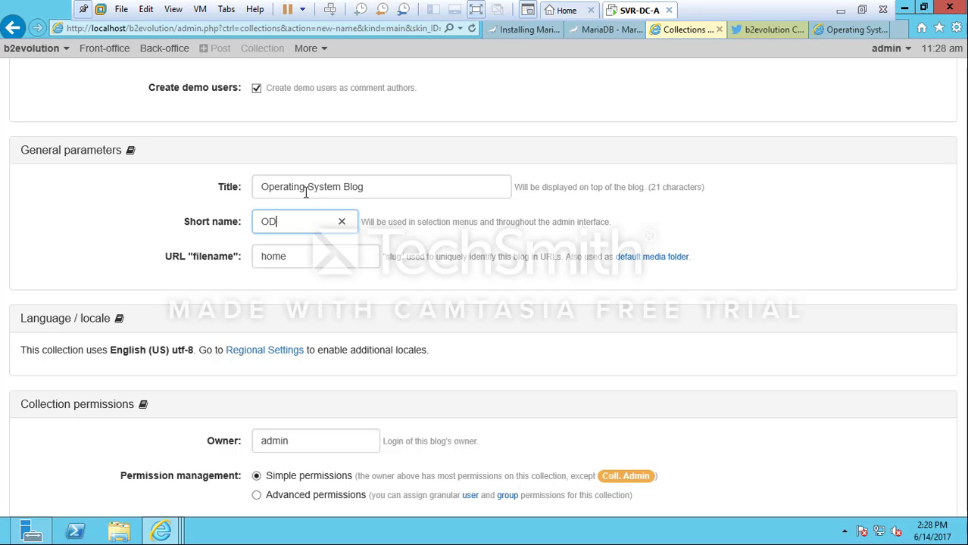
{"action": "key", "text": "BackSpace"}
{"action": "type", "text": "S"}
{"action": "key", "text": "Tab"}
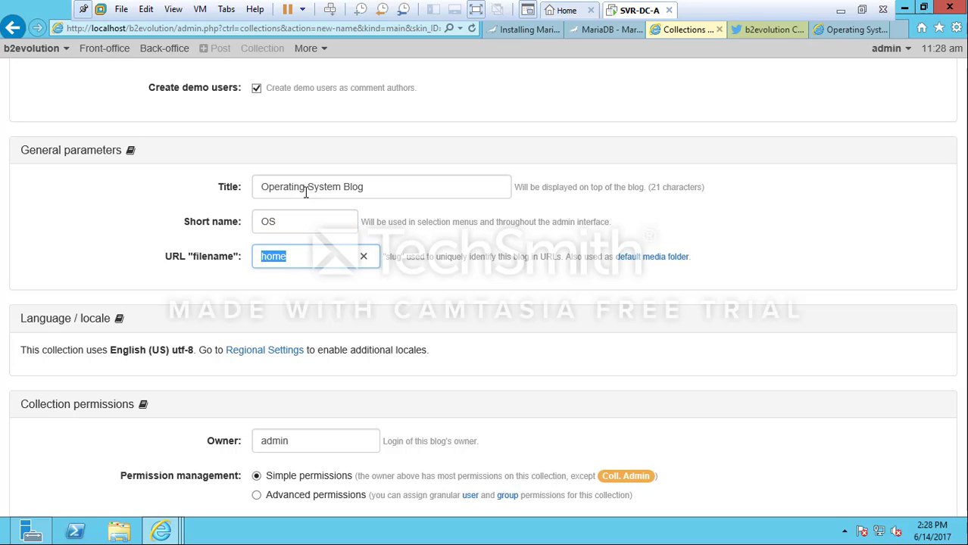
{"action": "key", "text": "BackSpace"}
{"action": "type", "text": "OS"}
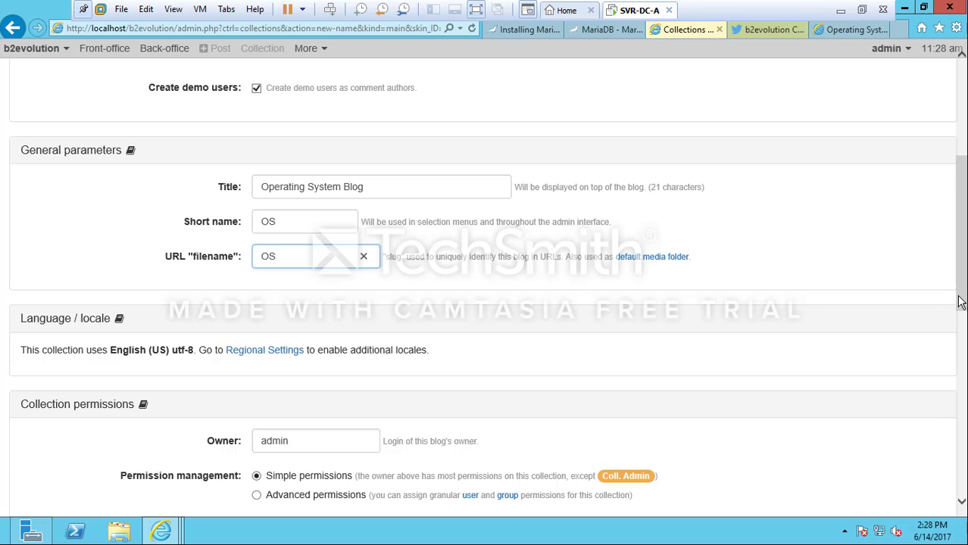
{"action": "scroll", "coordinate": [422, 370], "scroll_direction": "down", "scroll_amount": 3}
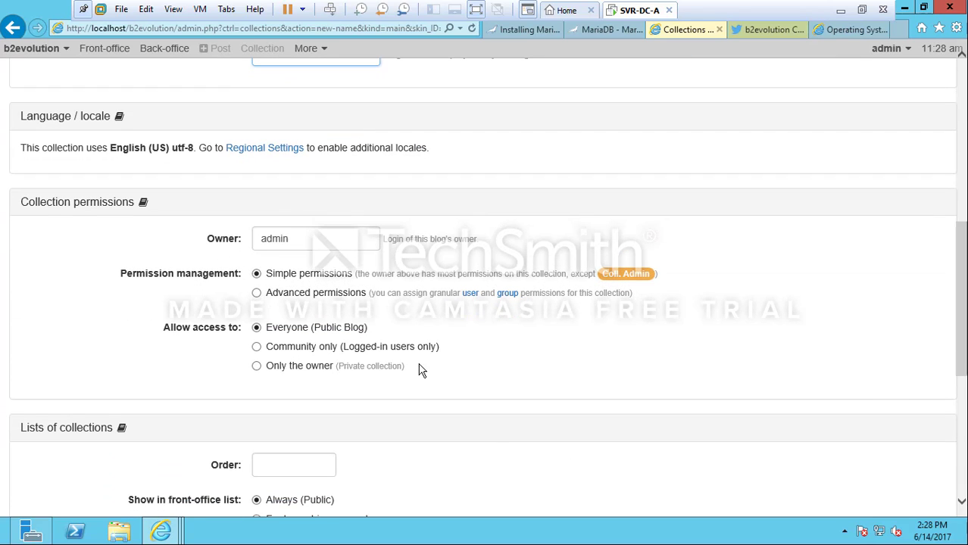
Keep simple permissions with Everyone (Public Blog) access and Always (Public) listing
{"action": "left_click", "coordinate": [291, 295]}
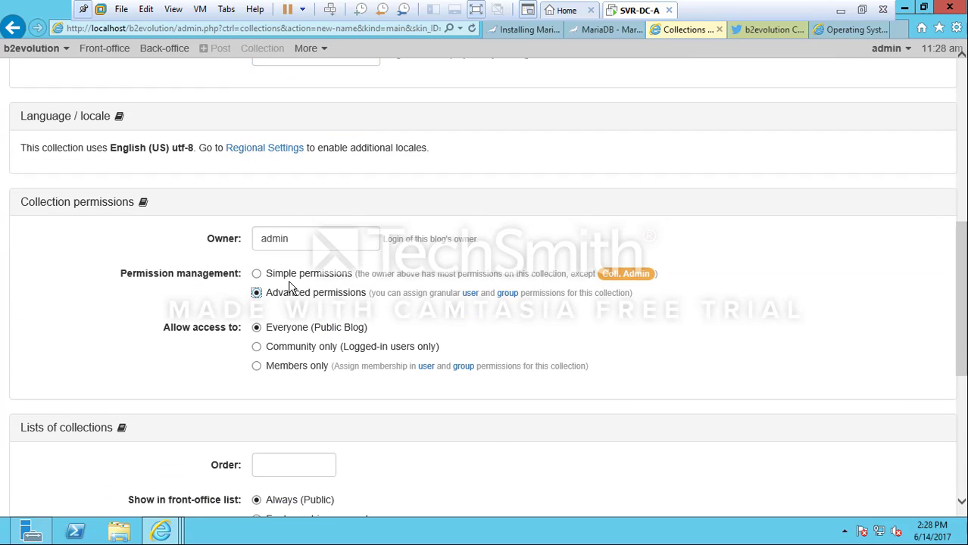
{"action": "left_click", "coordinate": [288, 277]}
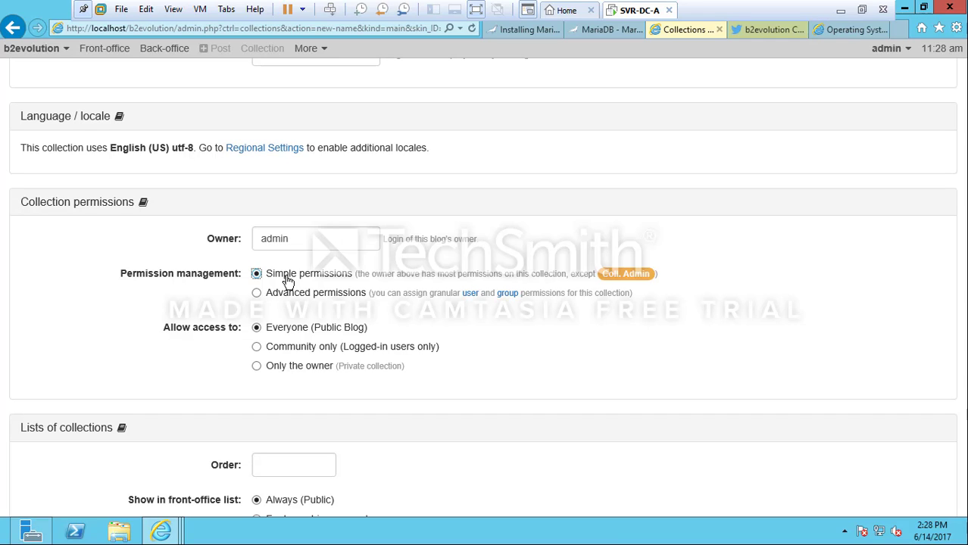
{"action": "left_click_drag", "start_coordinate": [962, 242], "coordinate": [965, 300]}
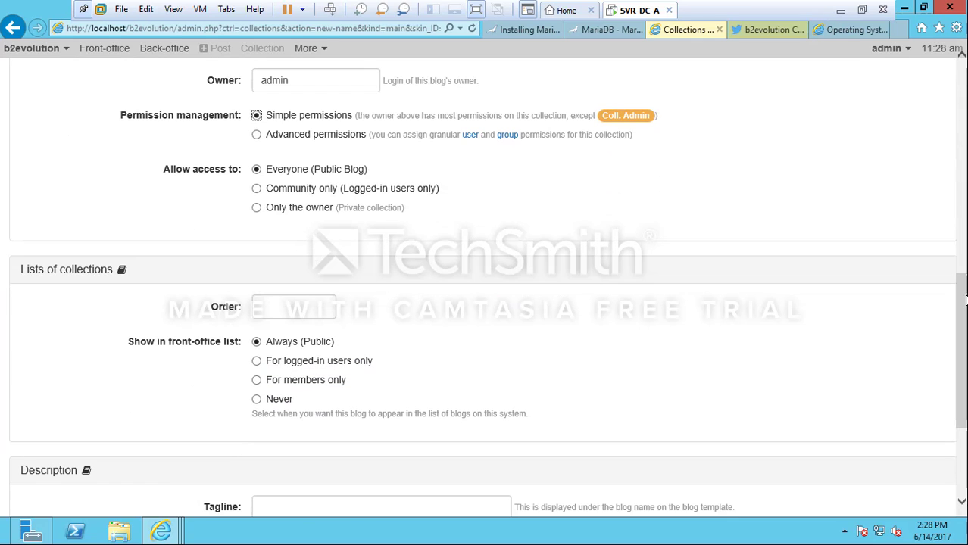
{"action": "left_click_drag", "start_coordinate": [297, 188], "coordinate": [296, 175]}
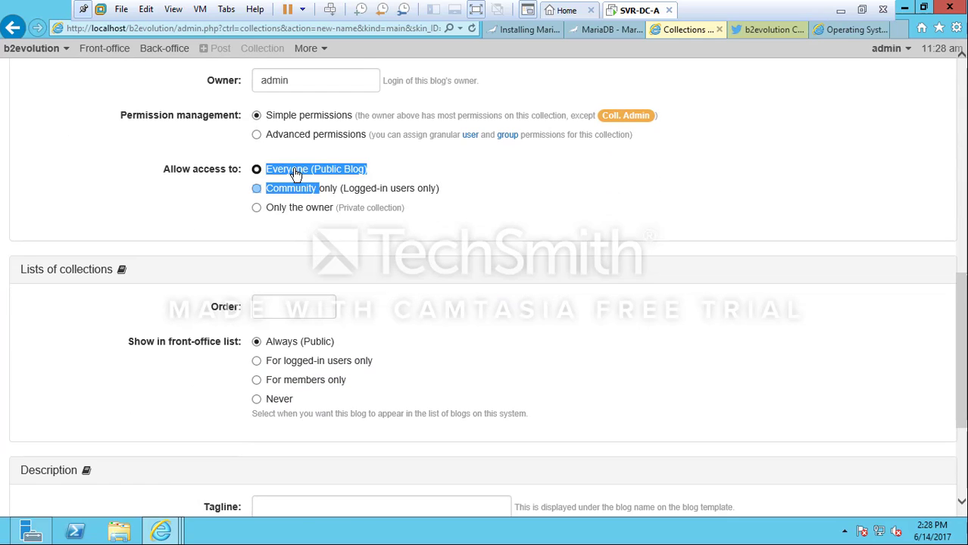
{"action": "left_click", "coordinate": [296, 174]}
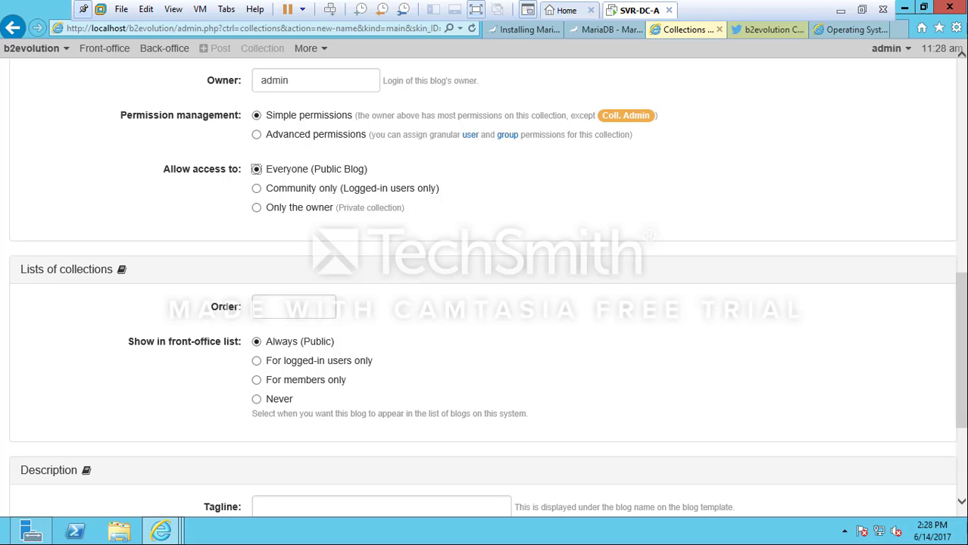
{"action": "left_click", "coordinate": [309, 349]}
{"action": "left_click_drag", "start_coordinate": [962, 309], "coordinate": [962, 376]}
Enter the tagline 'I love operating system' and a long description, then save the collection
{"action": "left_click", "coordinate": [442, 305]}
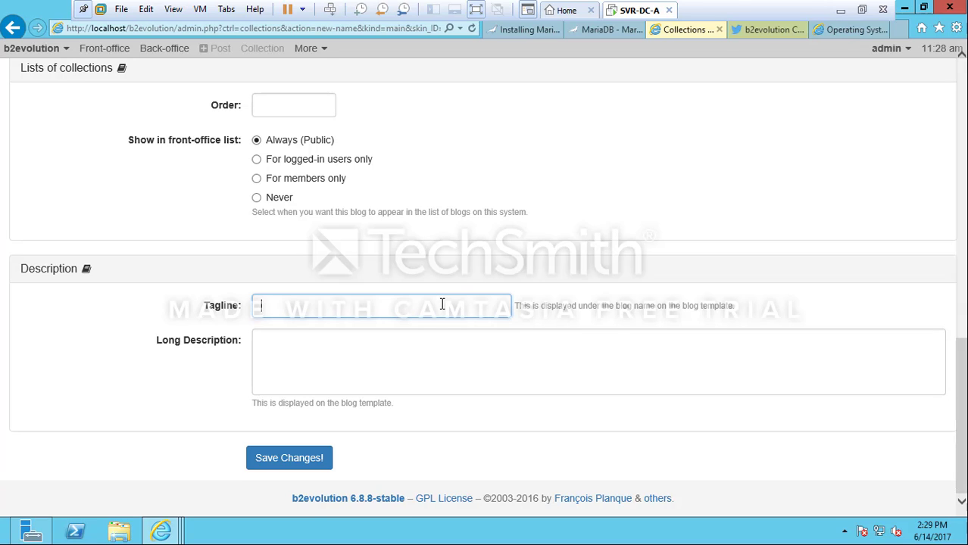
{"action": "type", "text": "I love"}
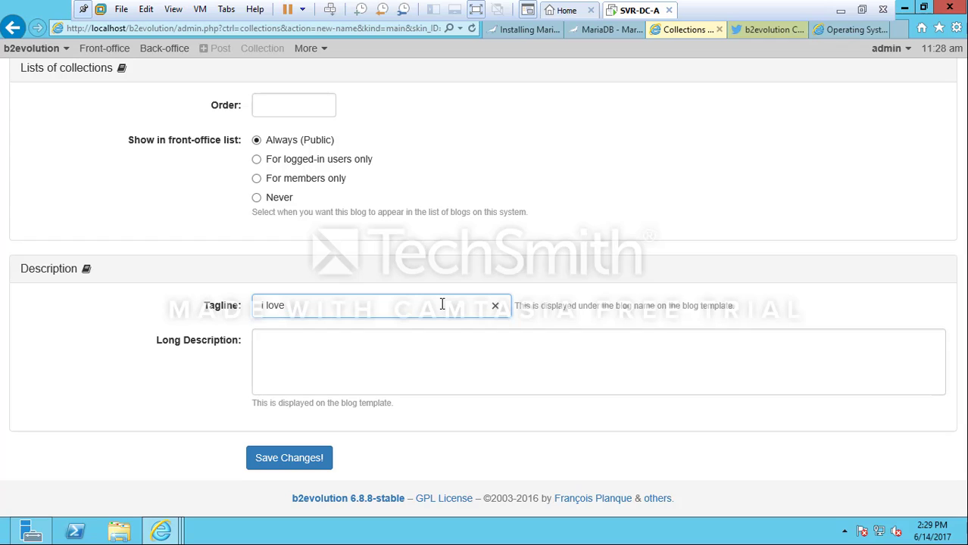
{"action": "type", "text": "dopenating system"}
{"action": "key", "text": "Tab"}
{"action": "type", "text": "kfs.dnvb.jsdnfvlc"}
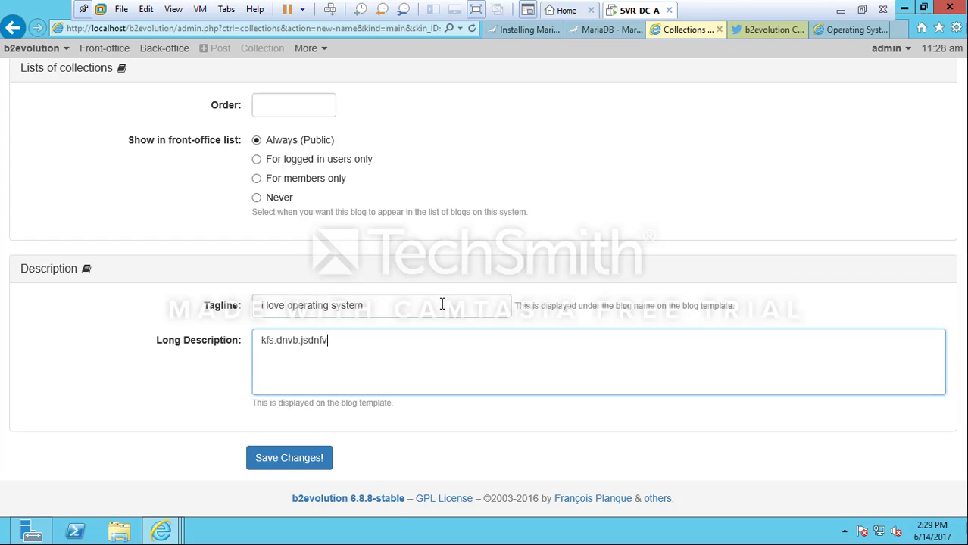
{"action": "left_click", "coordinate": [310, 464]}
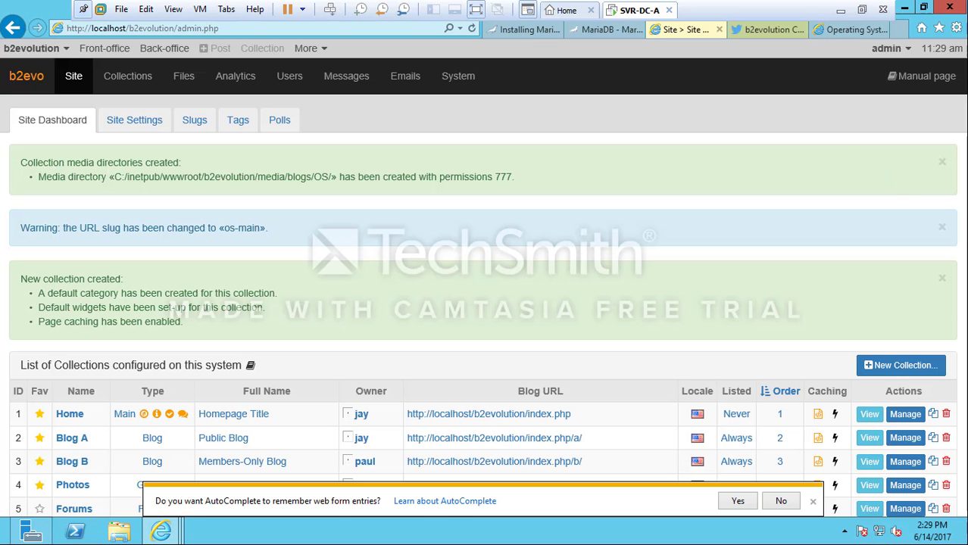
Scroll the Site Dashboard to review the new OS collection row and the success messages
{"action": "scroll", "coordinate": [484, 288], "scroll_direction": "down", "scroll_amount": 5}
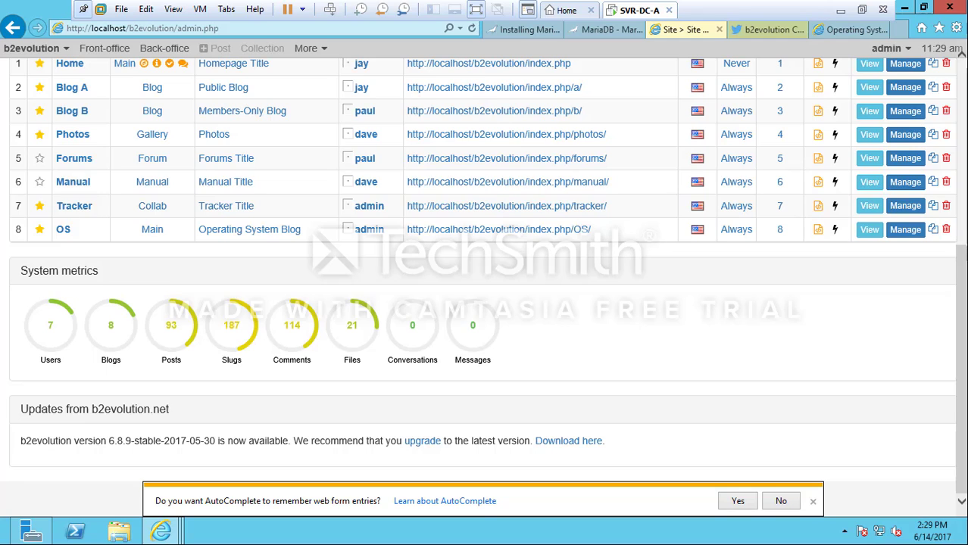
{"action": "scroll", "coordinate": [484, 288], "scroll_direction": "up", "scroll_amount": 3}
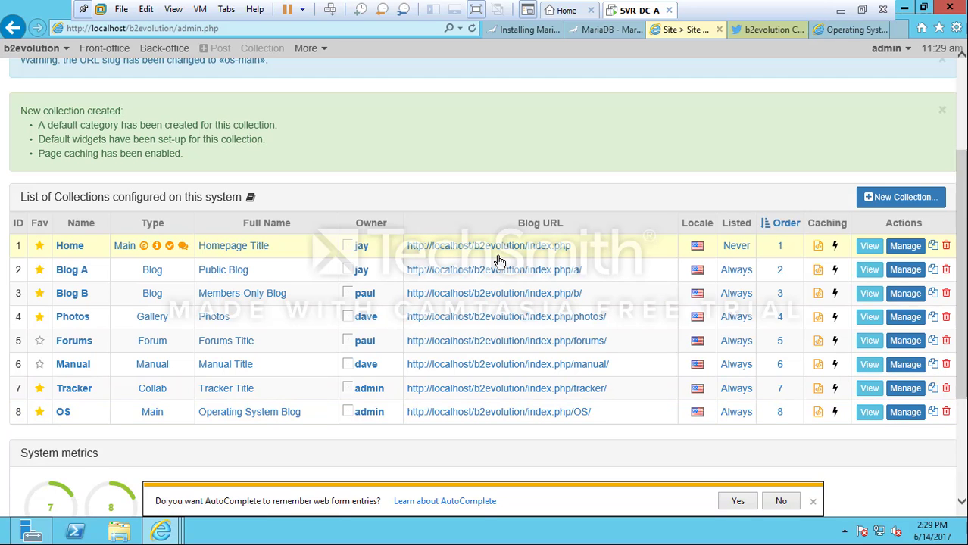
{"action": "scroll", "coordinate": [162, 223], "scroll_direction": "up", "scroll_amount": 1}
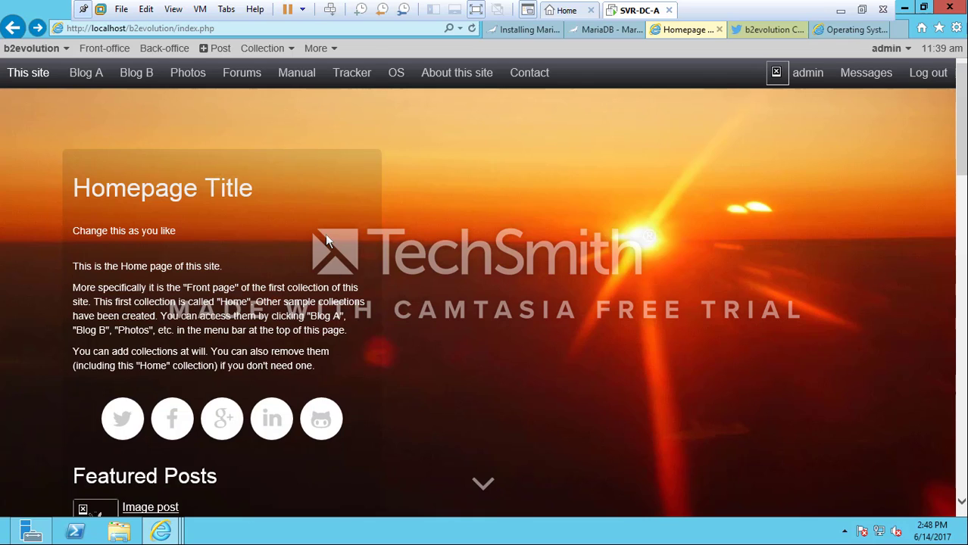
Start a new post titled 'test' with the body text 'test post'
{"action": "left_click", "coordinate": [218, 50]}
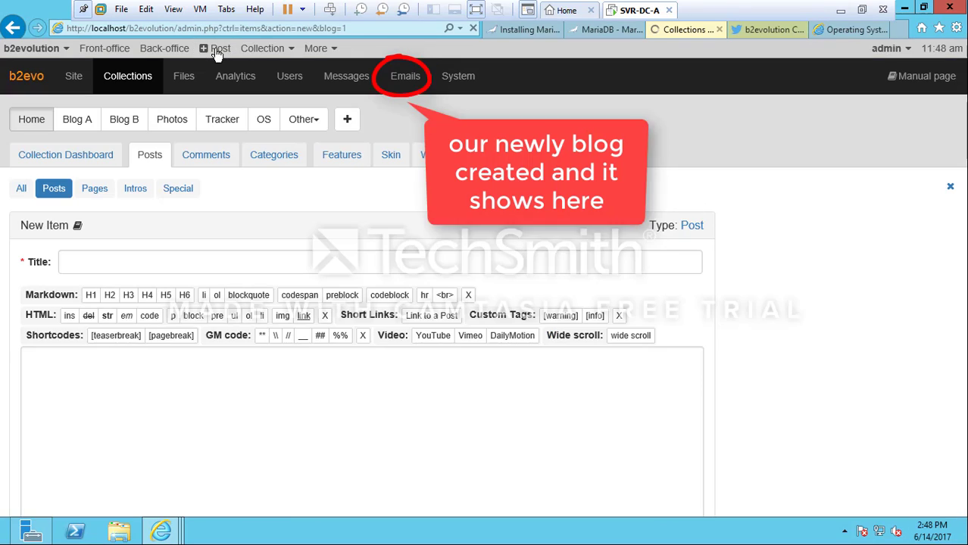
{"action": "left_click", "coordinate": [89, 271]}
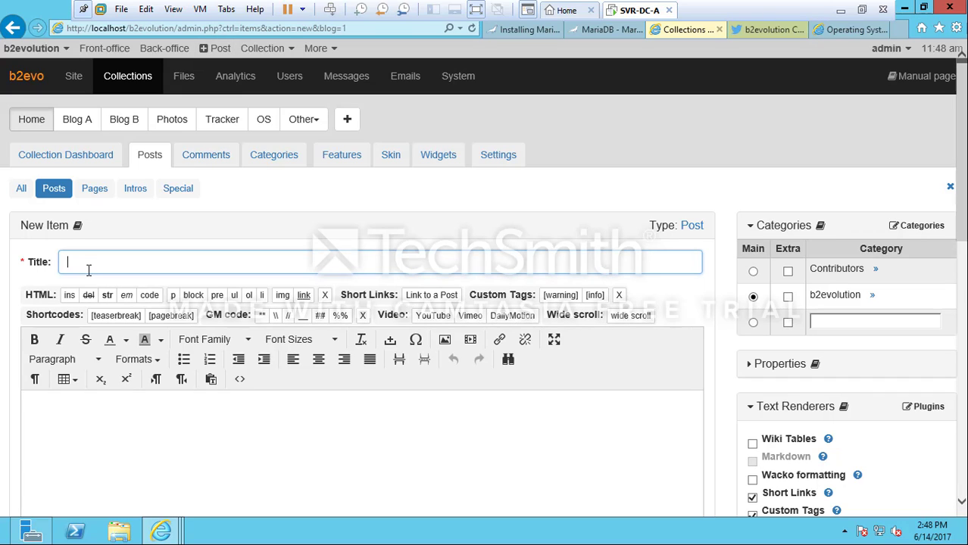
{"action": "type", "text": "test"}
{"action": "left_click", "coordinate": [169, 430]}
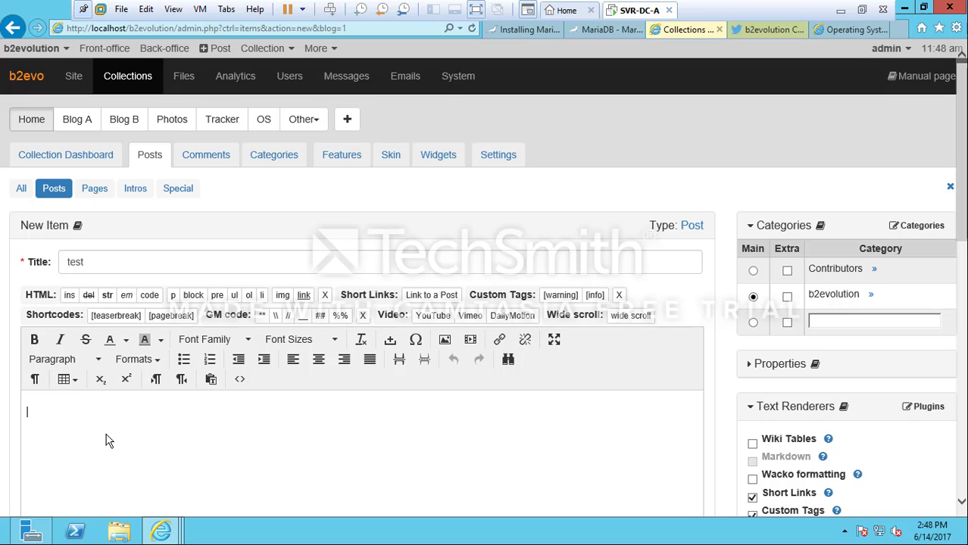
{"action": "type", "text": "test post"}
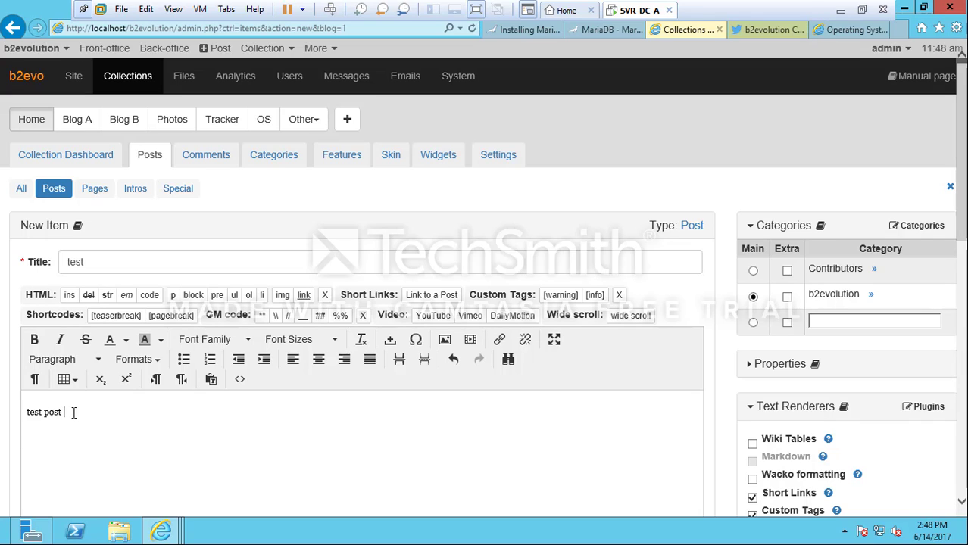
Format the body text 'test post' as bold italic Courier New 18pt, centred
{"action": "left_click_drag", "start_coordinate": [74, 413], "coordinate": [15, 413]}
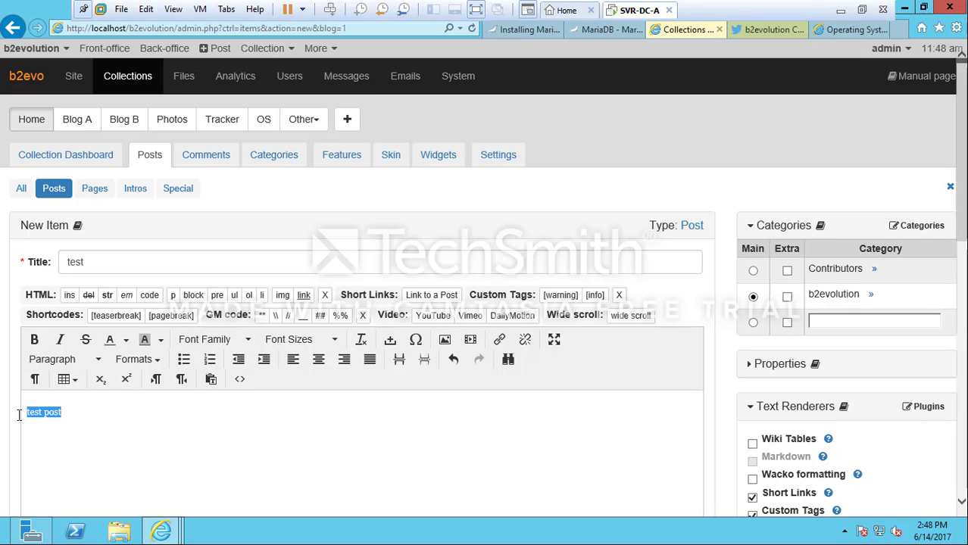
{"action": "left_click", "coordinate": [58, 343]}
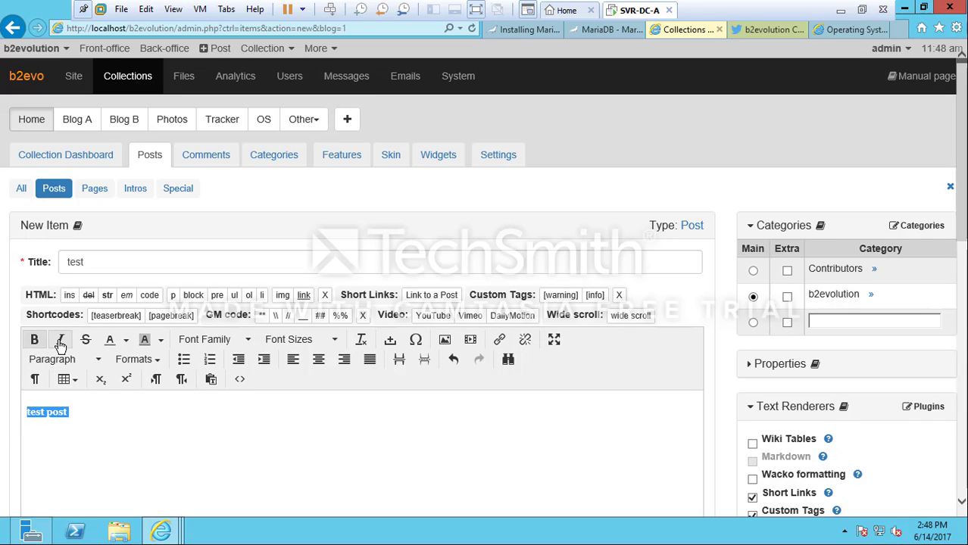
{"action": "left_click", "coordinate": [234, 343]}
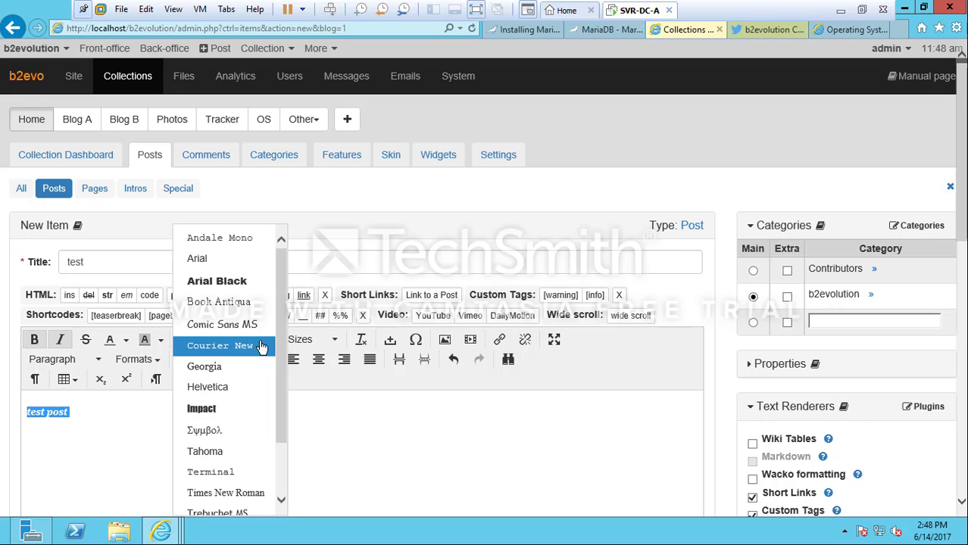
{"action": "left_click", "coordinate": [259, 346]}
{"action": "left_click", "coordinate": [296, 340]}
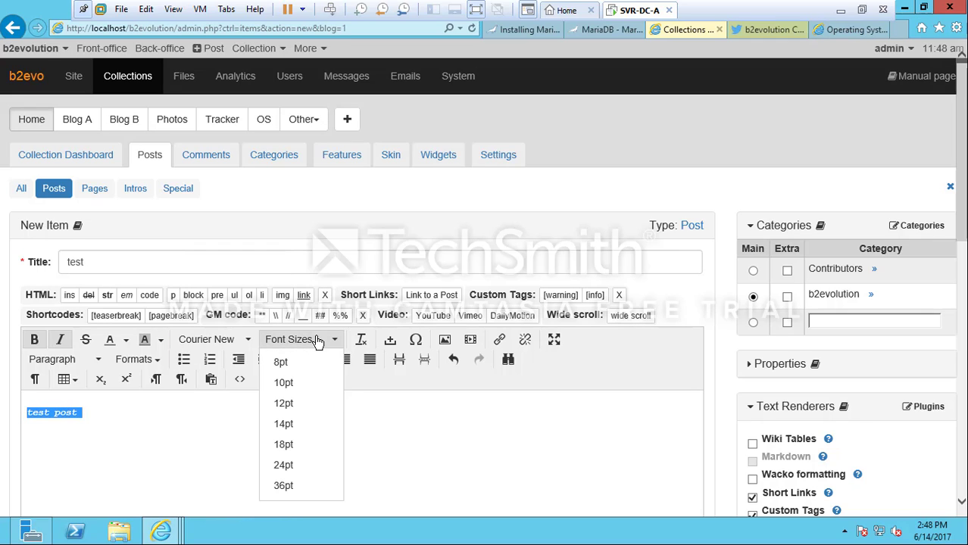
{"action": "left_click", "coordinate": [293, 452]}
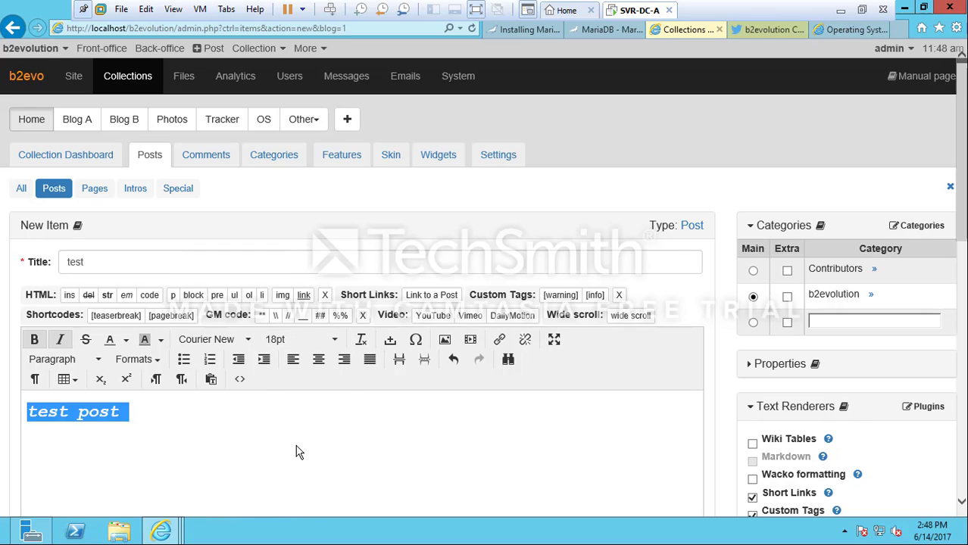
{"action": "left_click", "coordinate": [318, 367]}
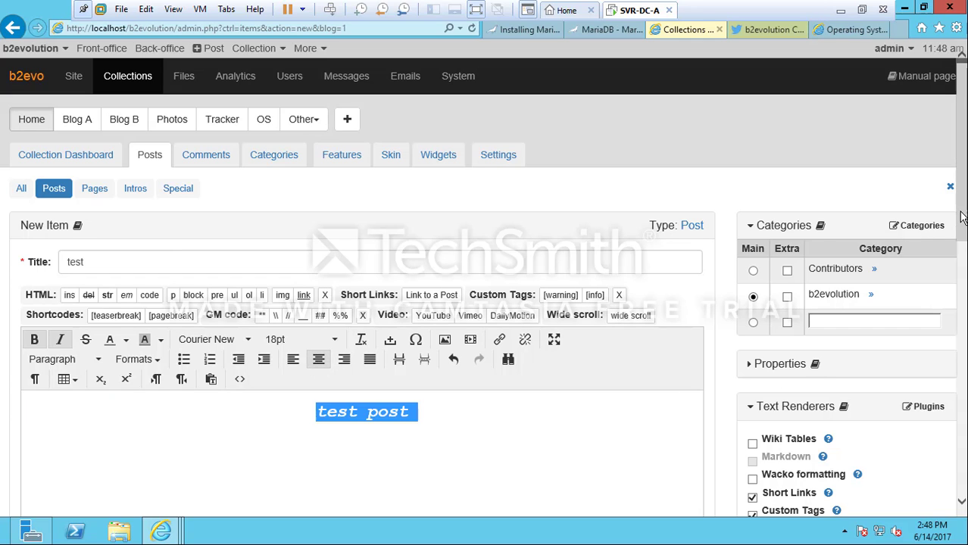
{"action": "left_click_drag", "start_coordinate": [962, 225], "coordinate": [962, 328]}
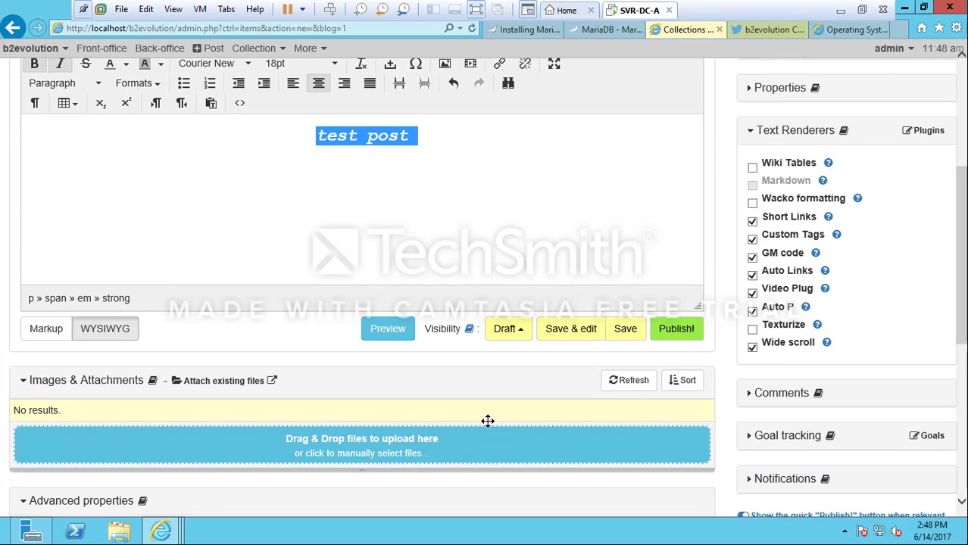
{"action": "left_click", "coordinate": [308, 453]}
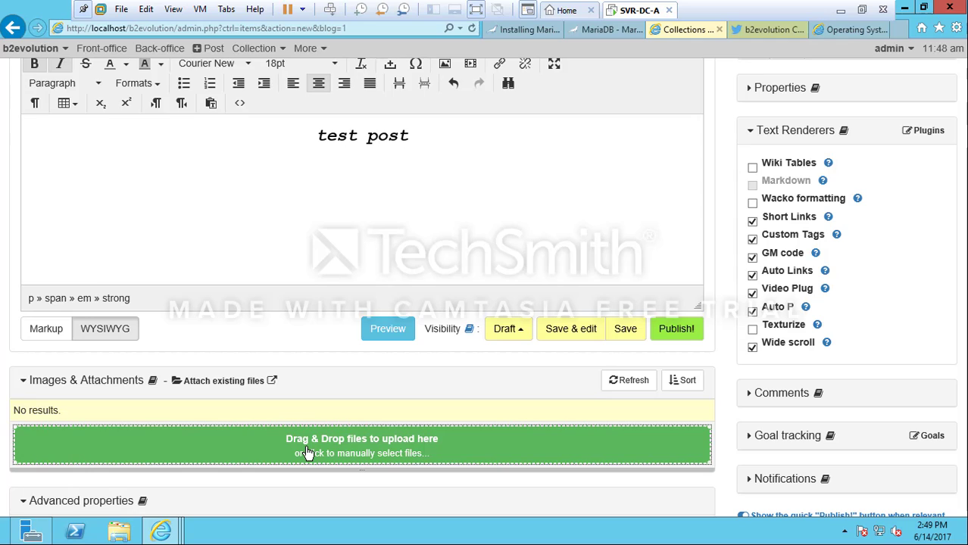
{"action": "left_click", "coordinate": [308, 452]}
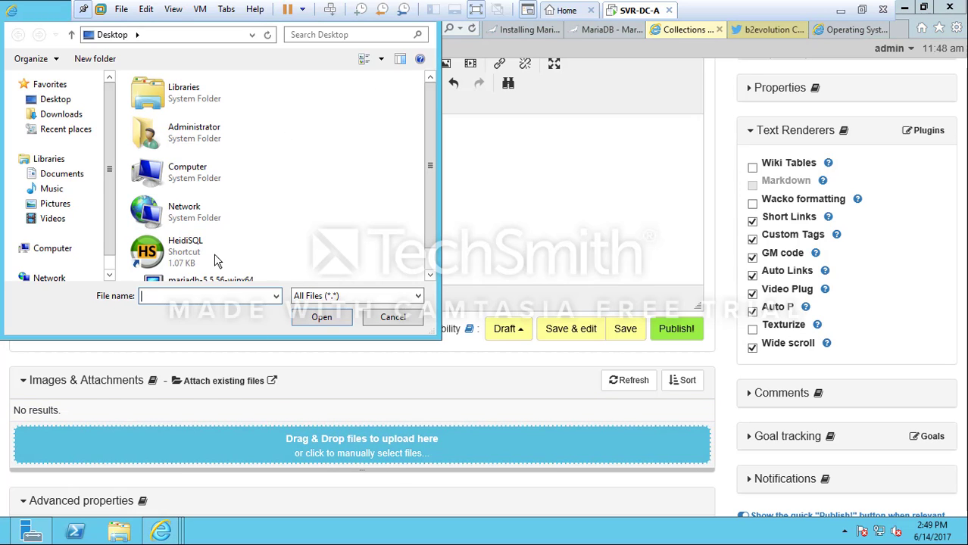
{"action": "left_click", "coordinate": [53, 204]}
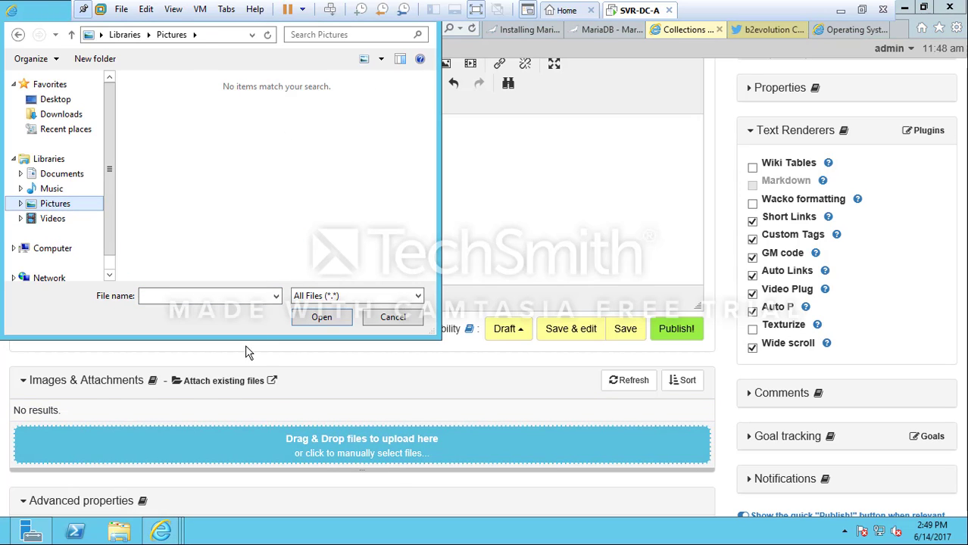
{"action": "left_click", "coordinate": [390, 318]}
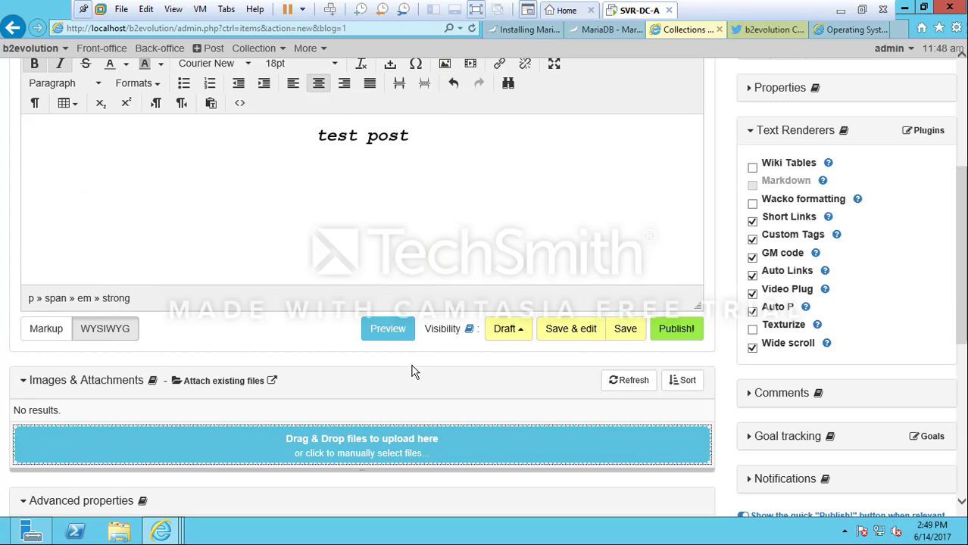
{"action": "left_click", "coordinate": [522, 332]}
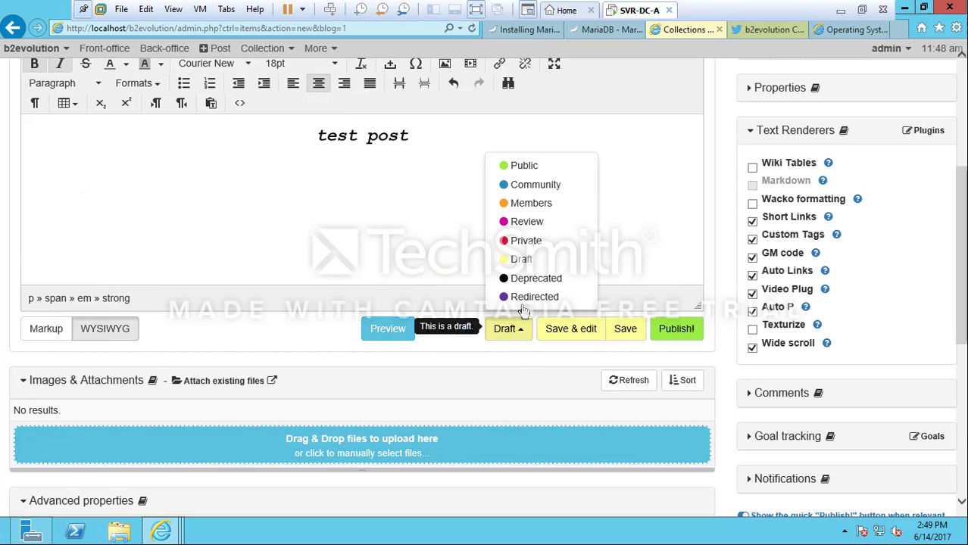
{"action": "left_click", "coordinate": [529, 166]}
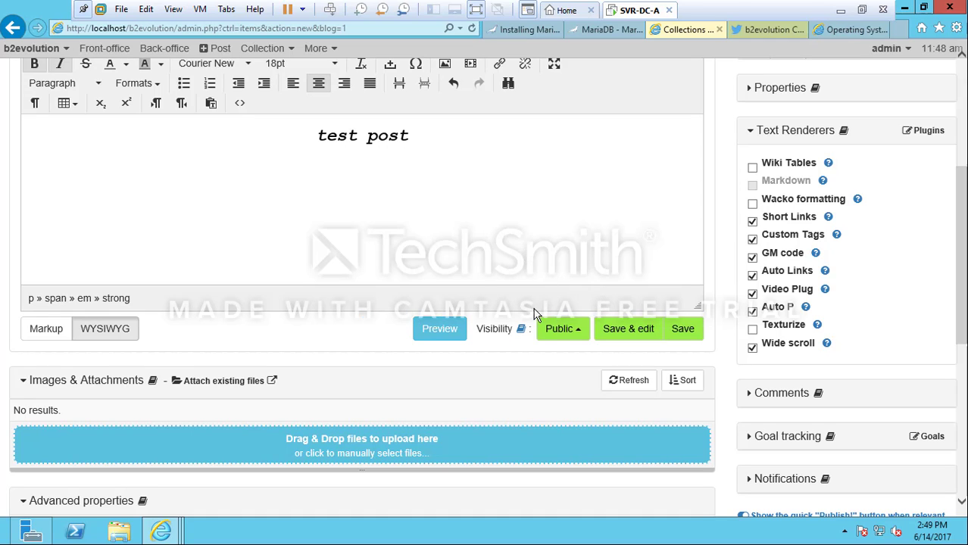
{"action": "left_click", "coordinate": [563, 334]}
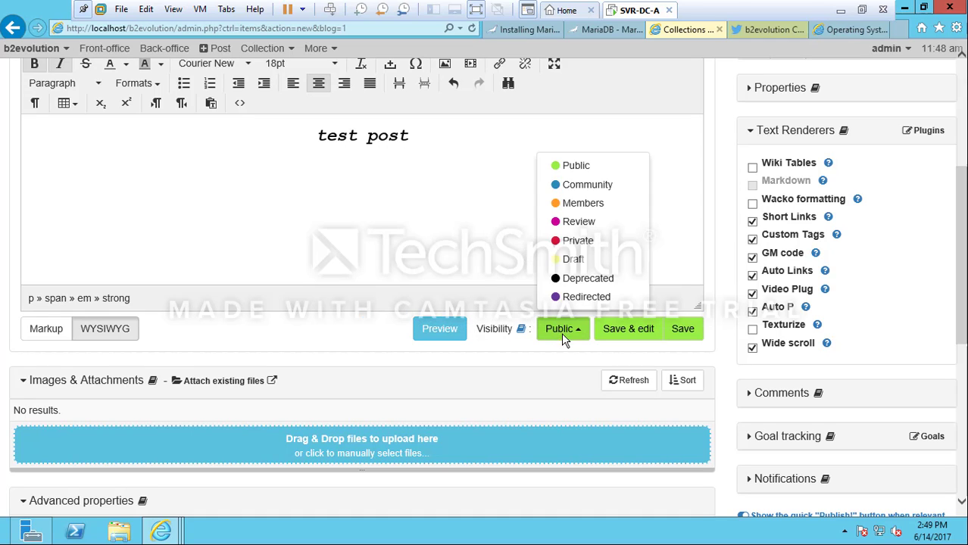
{"action": "left_click", "coordinate": [572, 260]}
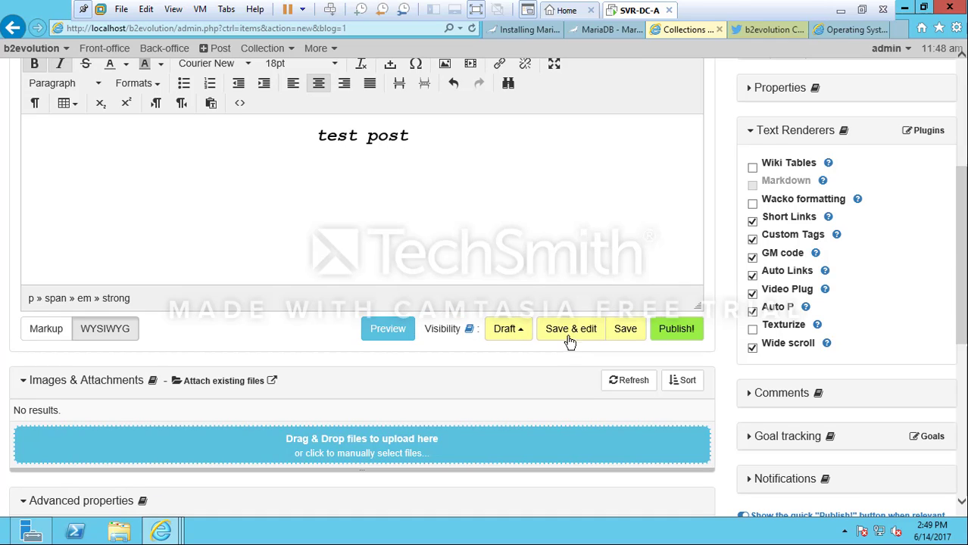
{"action": "left_click", "coordinate": [676, 335]}
Save the test post as a draft and scroll through the resulting page
{"action": "left_click", "coordinate": [626, 328]}
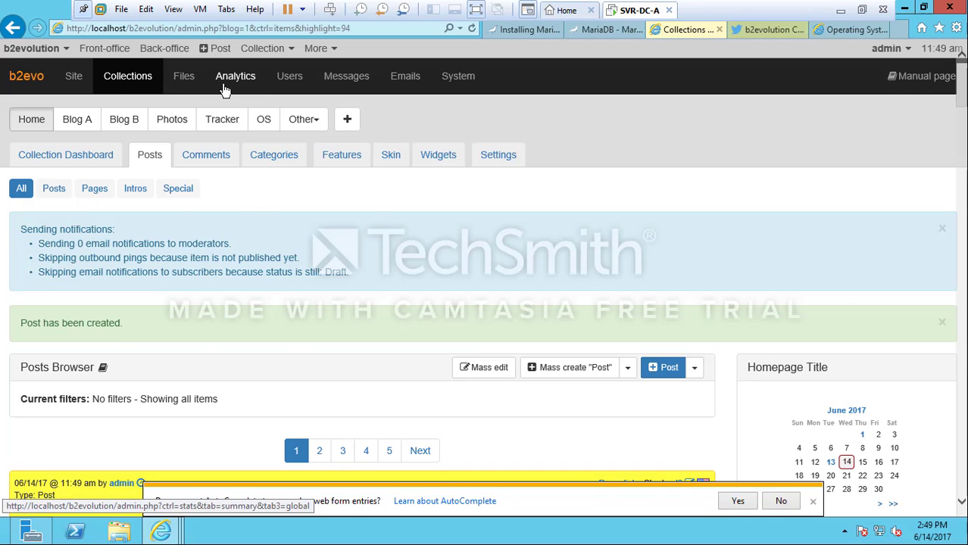
{"action": "scroll", "coordinate": [391, 248], "scroll_direction": "down", "scroll_amount": 4}
{"action": "scroll", "coordinate": [391, 247], "scroll_direction": "down", "scroll_amount": 2}
{"action": "scroll", "coordinate": [391, 250], "scroll_direction": "up", "scroll_amount": 1}
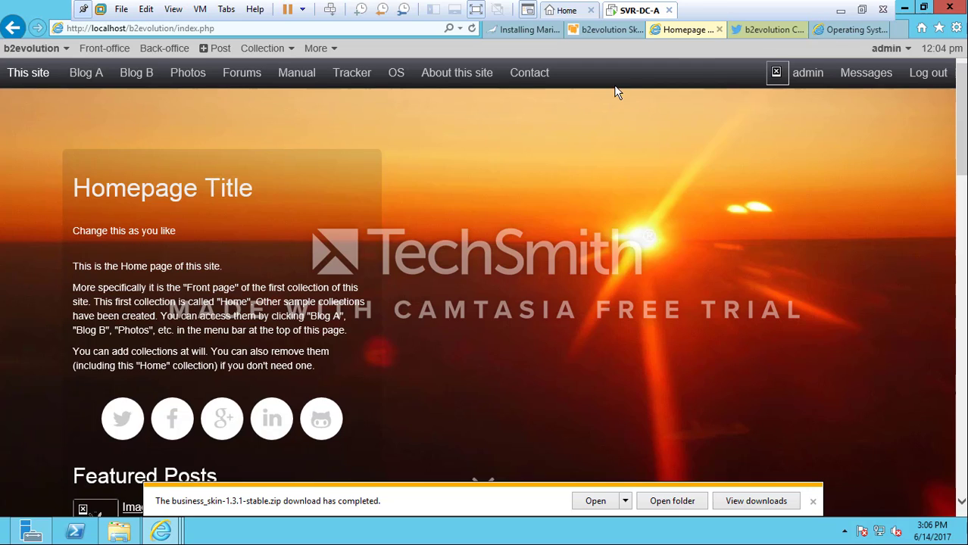
On the b2evolution skins site, open the Business skin's download page, dismissing the security warning
{"action": "left_click", "coordinate": [610, 32]}
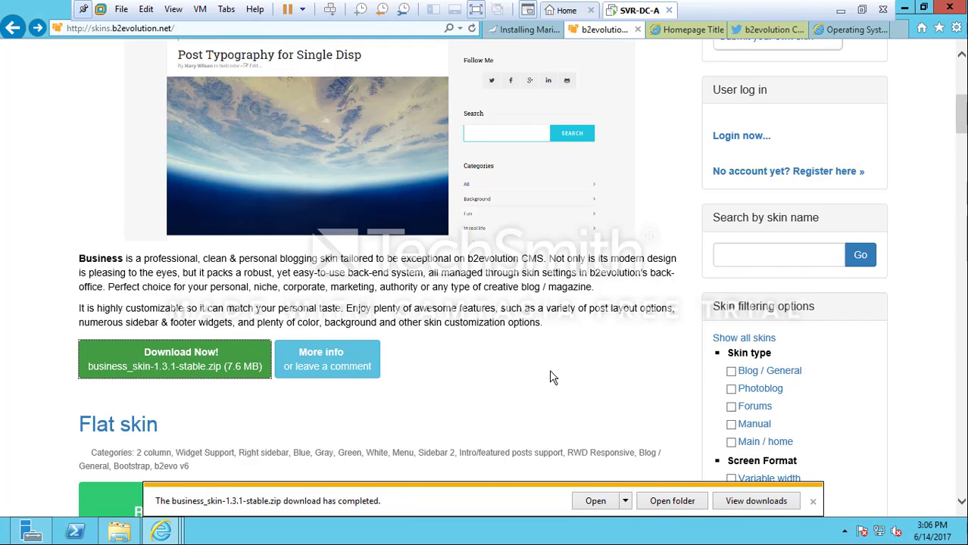
{"action": "scroll", "coordinate": [550, 369], "scroll_direction": "down", "scroll_amount": 5}
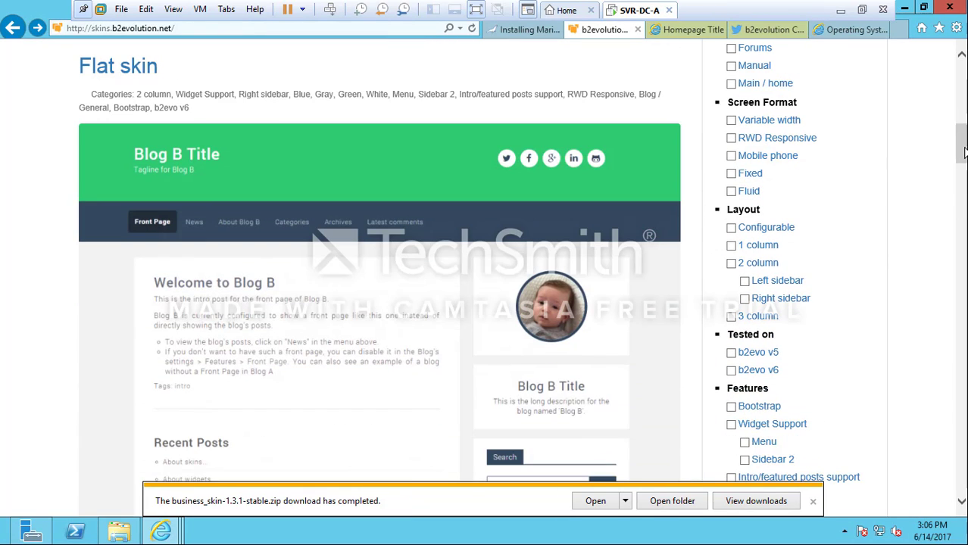
{"action": "left_click_drag", "start_coordinate": [962, 151], "coordinate": [963, 119]}
{"action": "left_click", "coordinate": [312, 426]}
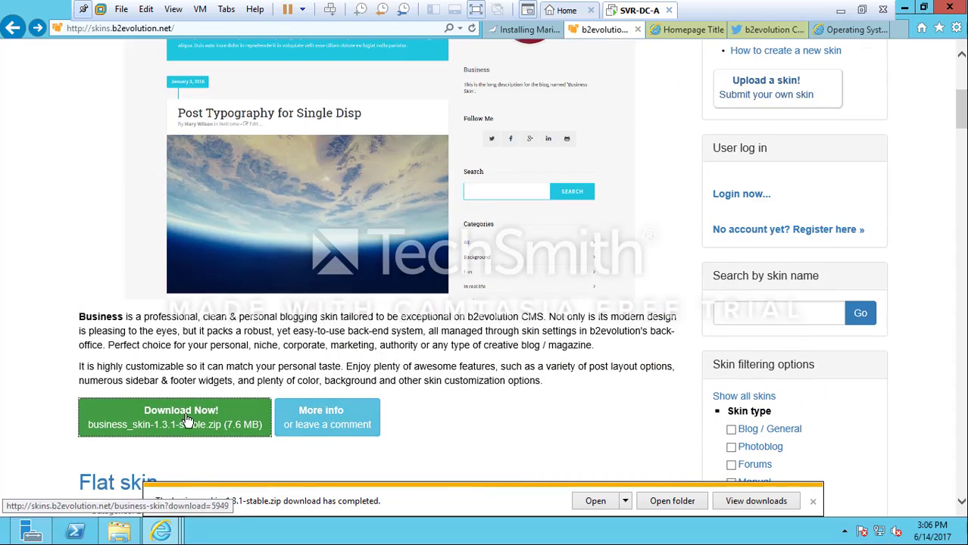
{"action": "left_click", "coordinate": [587, 168]}
Save business_skin-1.3.1-stable.zip to disk, replacing the previously saved copy
{"action": "scroll", "coordinate": [391, 460], "scroll_direction": "down", "scroll_amount": 5}
{"action": "scroll", "coordinate": [392, 459], "scroll_direction": "up", "scroll_amount": 5}
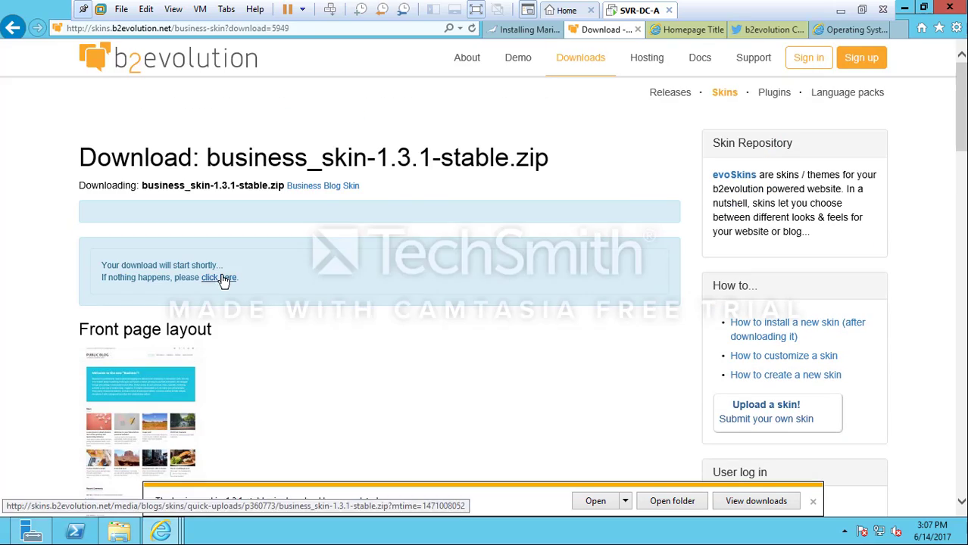
{"action": "left_click", "coordinate": [219, 277]}
{"action": "left_click", "coordinate": [321, 315]}
{"action": "left_click", "coordinate": [515, 270]}
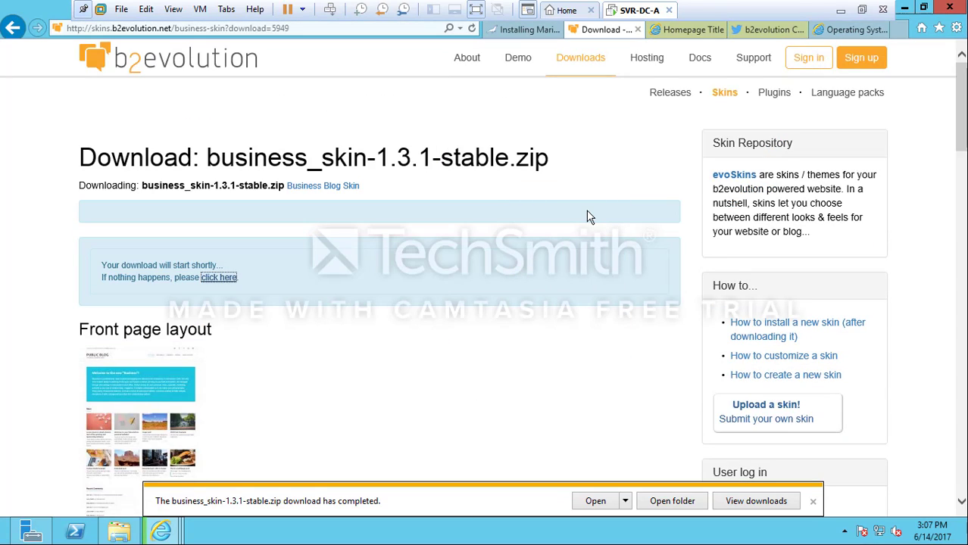
Go to the collection's skin settings in the back office and view the installed skins
{"action": "left_click", "coordinate": [686, 29]}
{"action": "mouse_move", "coordinate": [262, 47]}
{"action": "left_click", "coordinate": [277, 204]}
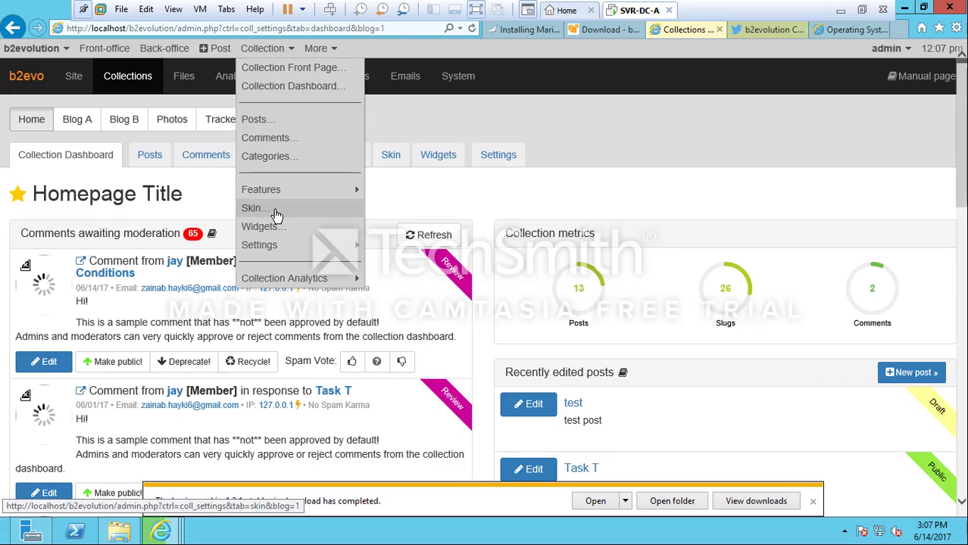
{"action": "left_click", "coordinate": [272, 210]}
{"action": "left_click", "coordinate": [799, 228]}
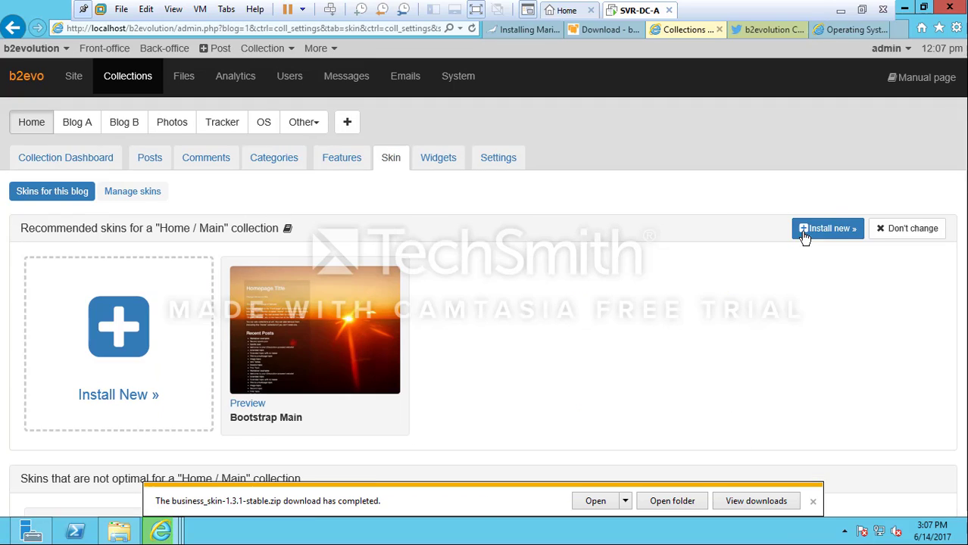
{"action": "left_click", "coordinate": [133, 191]}
Install the evopress skin from the skins available for installation
{"action": "left_click", "coordinate": [902, 203]}
{"action": "scroll", "coordinate": [746, 228], "scroll_direction": "down", "scroll_amount": 6}
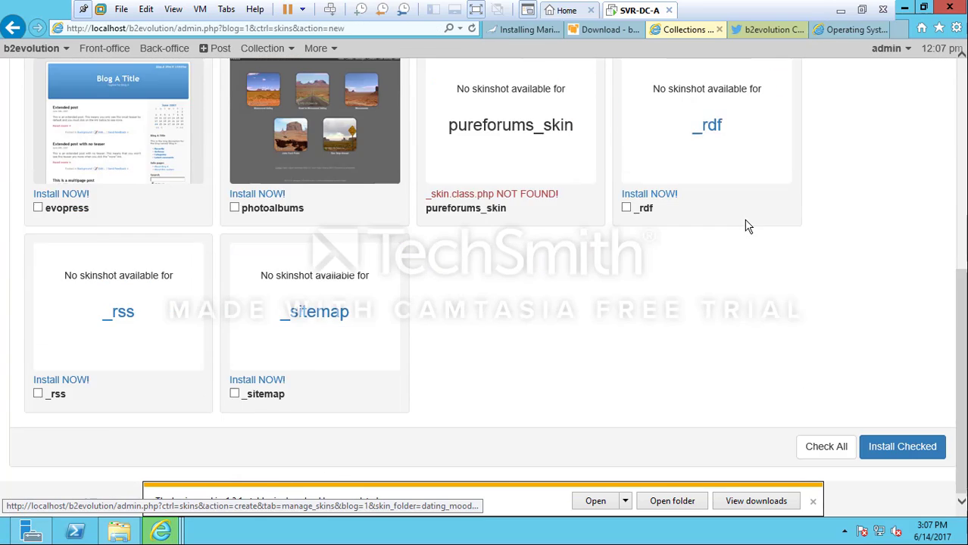
{"action": "scroll", "coordinate": [750, 221], "scroll_direction": "up", "scroll_amount": 2}
{"action": "left_click", "coordinate": [93, 318]}
{"action": "mouse_move", "coordinate": [962, 216]}
{"action": "left_mouse_down"}
{"action": "mouse_move", "coordinate": [964, 240]}
{"action": "mouse_move", "coordinate": [960, 232]}
{"action": "left_mouse_up"}
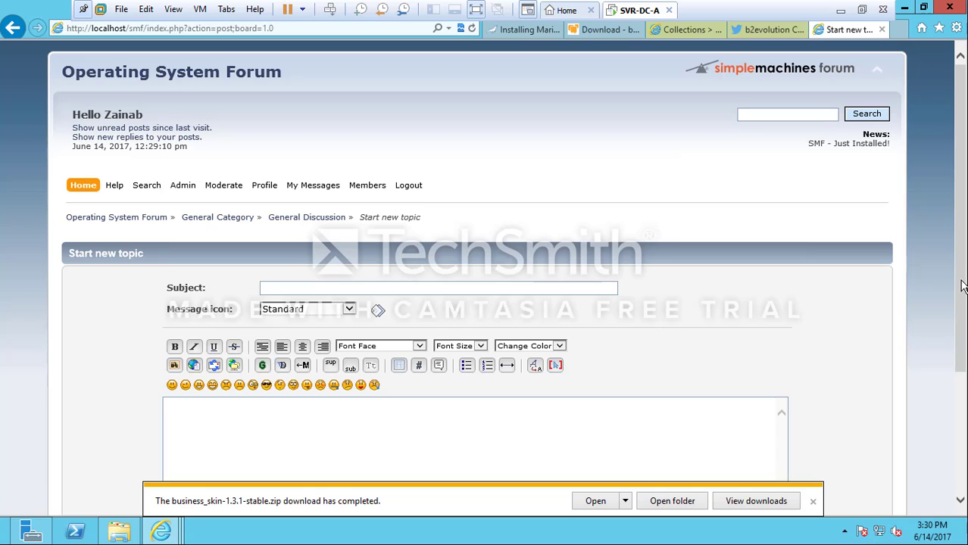
Enter the topic subject 'test' and keep the Standard message icon
{"action": "left_click_drag", "start_coordinate": [962, 312], "coordinate": [961, 390]}
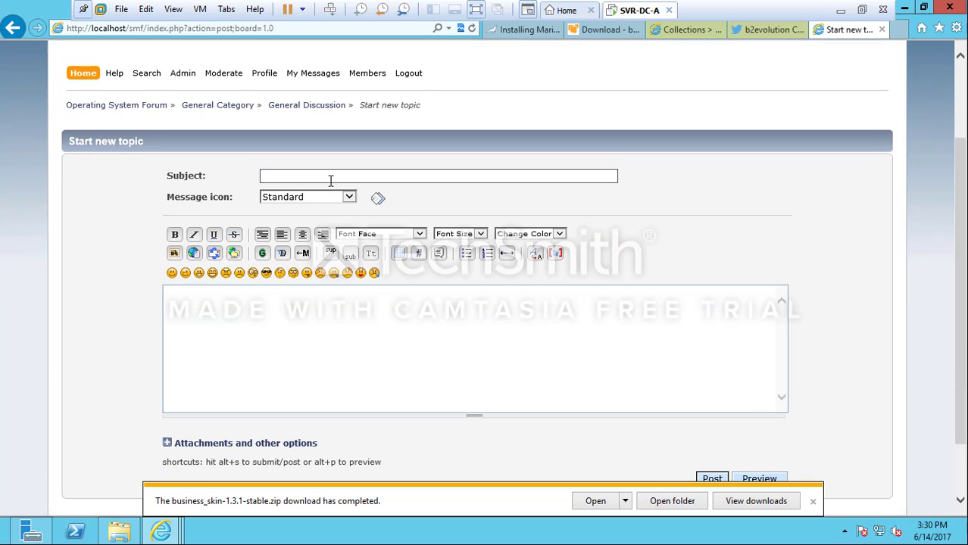
{"action": "type", "text": "test"}
{"action": "key", "text": "Tab"}
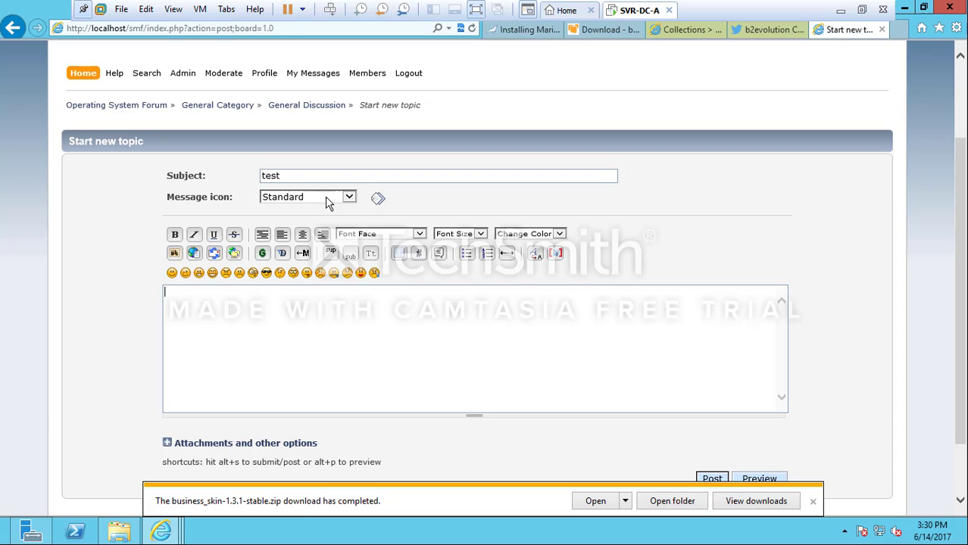
{"action": "left_click", "coordinate": [328, 200]}
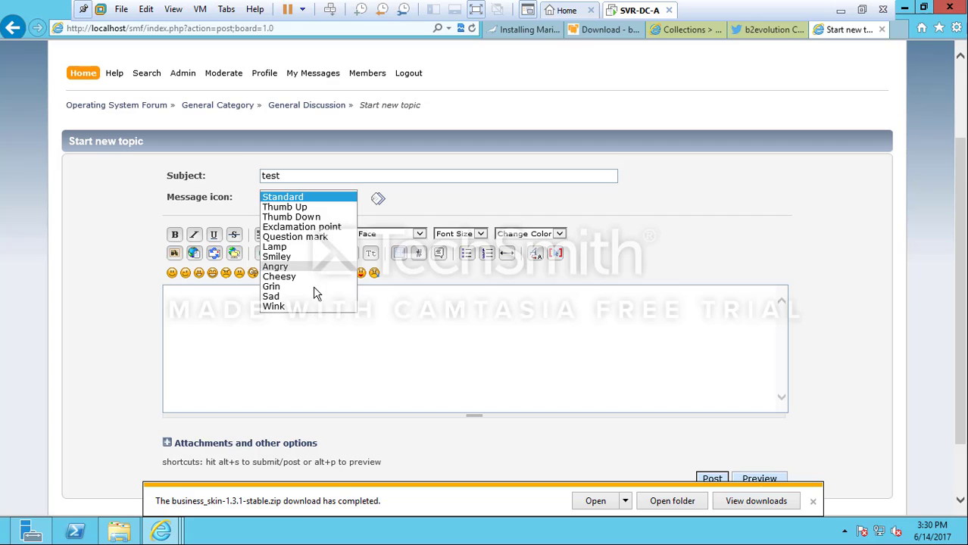
{"action": "left_click", "coordinate": [302, 328]}
Type the body line ';kjefnra;gjkn r; ;skfjd' and make it italic and centred
{"action": "type", "text": ";kjefnra;gjkn r"}
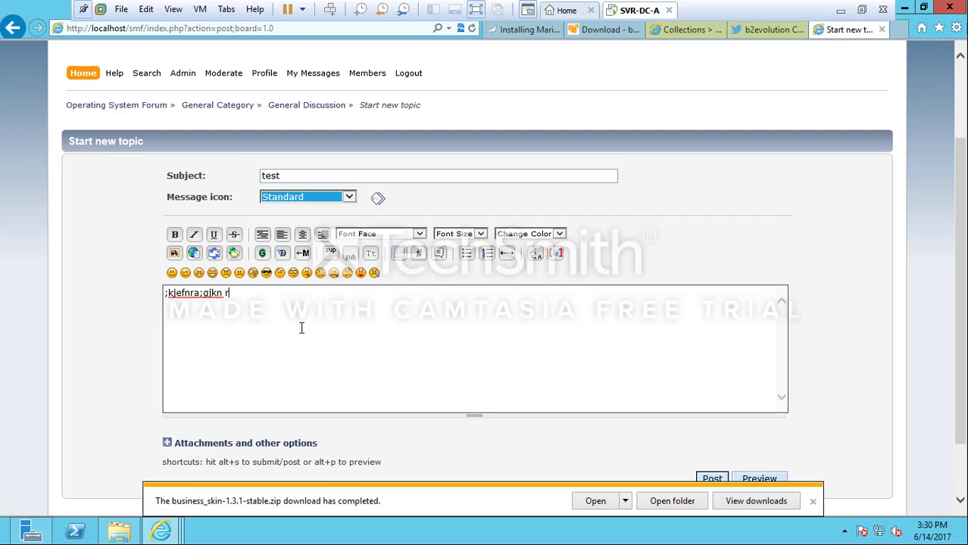
{"action": "type", "text": "; ;skfjd"}
{"action": "left_click_drag", "start_coordinate": [246, 307], "coordinate": [149, 293]}
{"action": "left_click", "coordinate": [194, 235]}
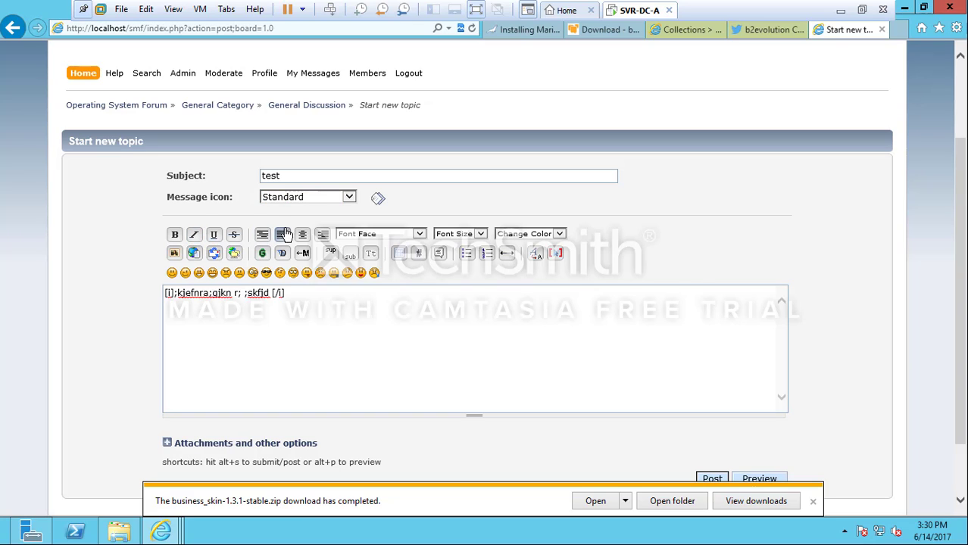
{"action": "left_click", "coordinate": [282, 234]}
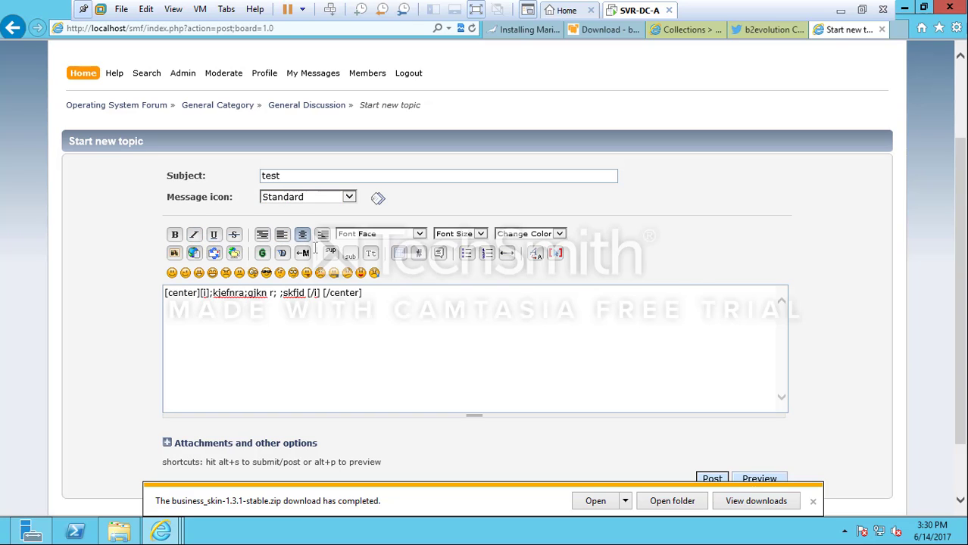
Add the rolleyes and embarrassed smileys below the text, undoing an accidental text replacement
{"action": "key", "text": "ctrl+a"}
{"action": "left_click", "coordinate": [293, 273]}
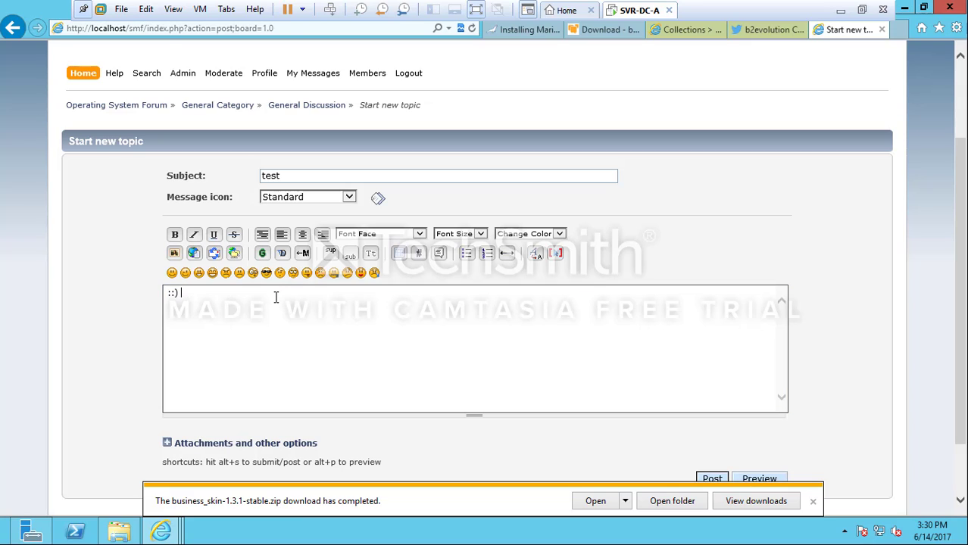
{"action": "key", "text": "ctrl+z"}
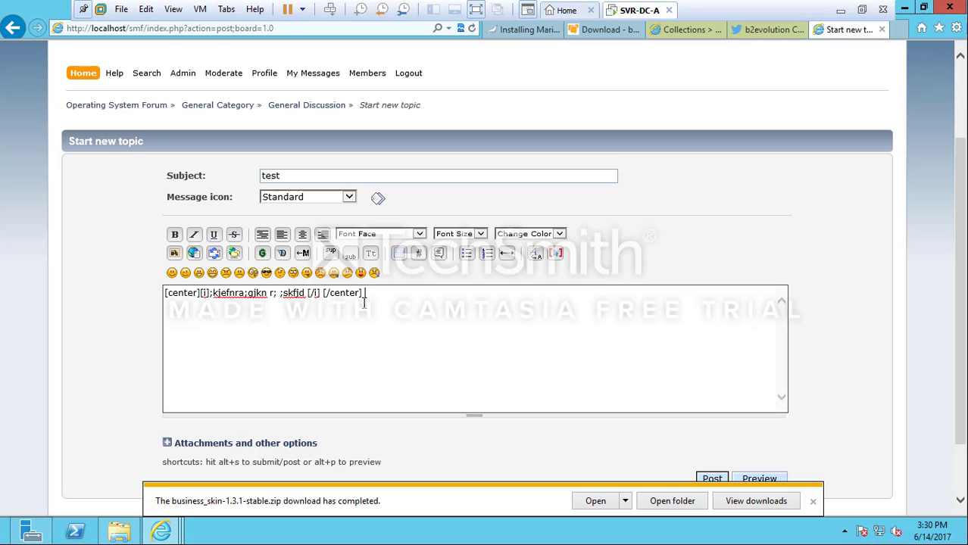
{"action": "left_click", "coordinate": [294, 274]}
{"action": "left_click", "coordinate": [320, 273]}
{"action": "scroll", "coordinate": [350, 376], "scroll_direction": "down", "scroll_amount": 2}
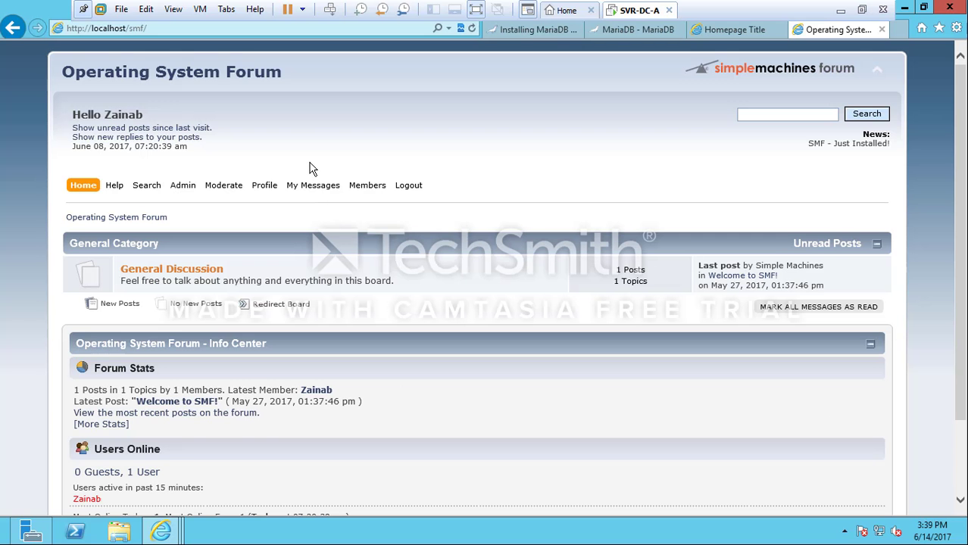
Start a new private message and enter the recipient member's username
{"action": "mouse_move", "coordinate": [314, 191]}
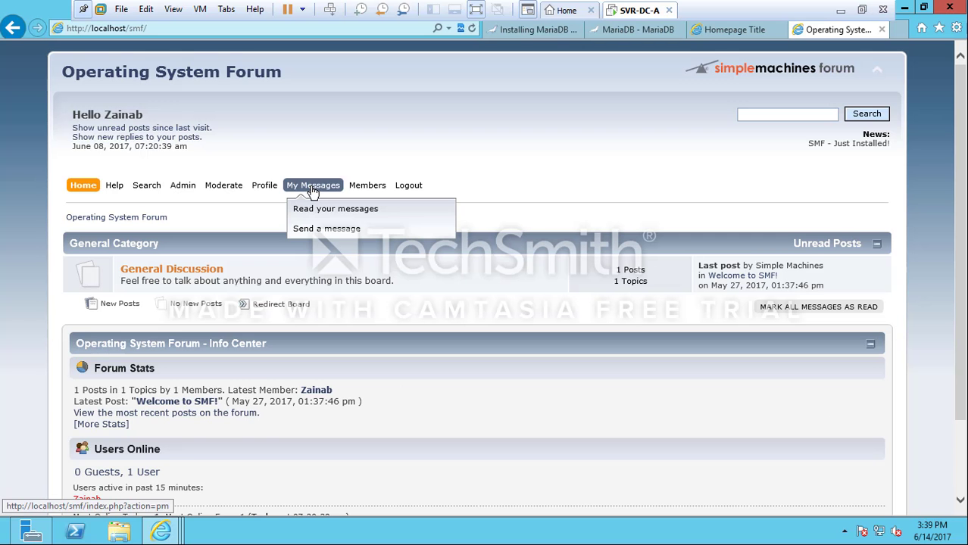
{"action": "left_click", "coordinate": [319, 231]}
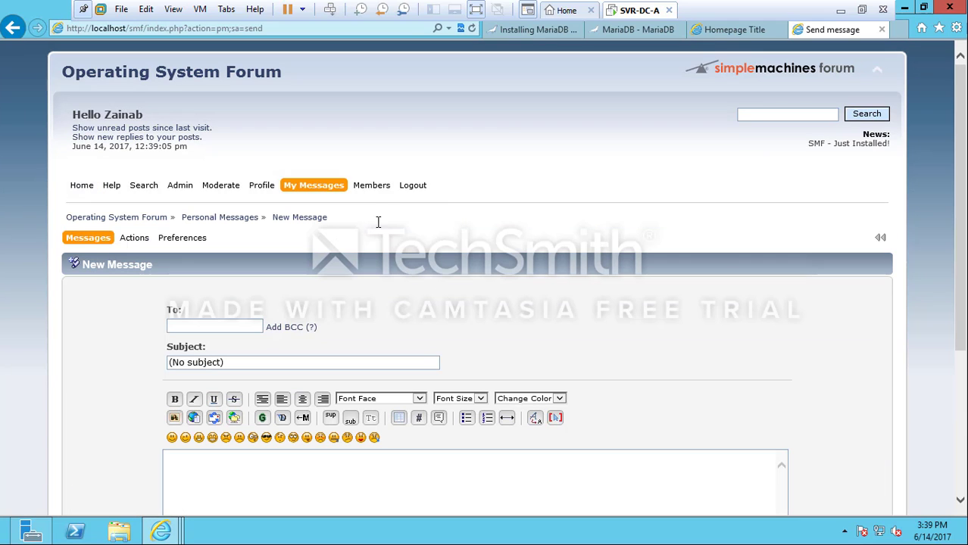
{"action": "left_click", "coordinate": [182, 327]}
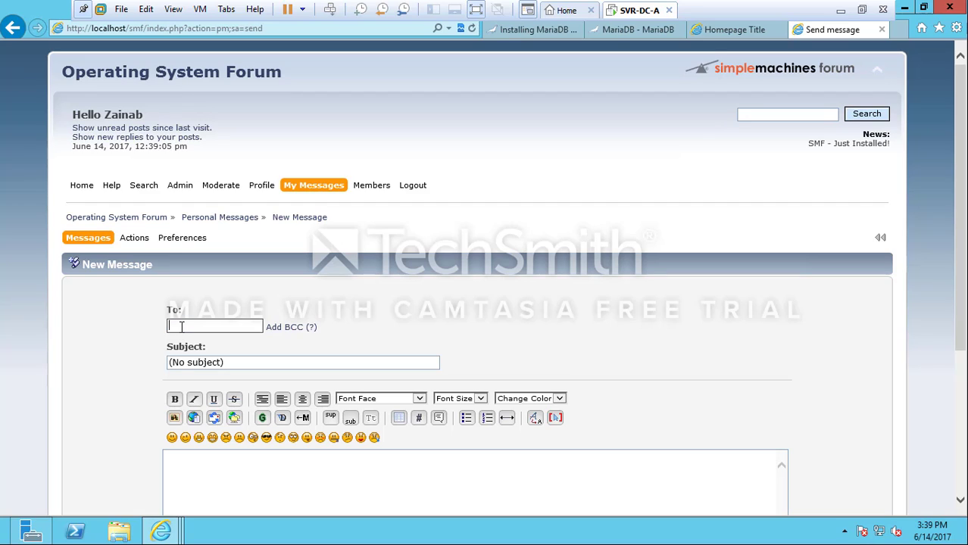
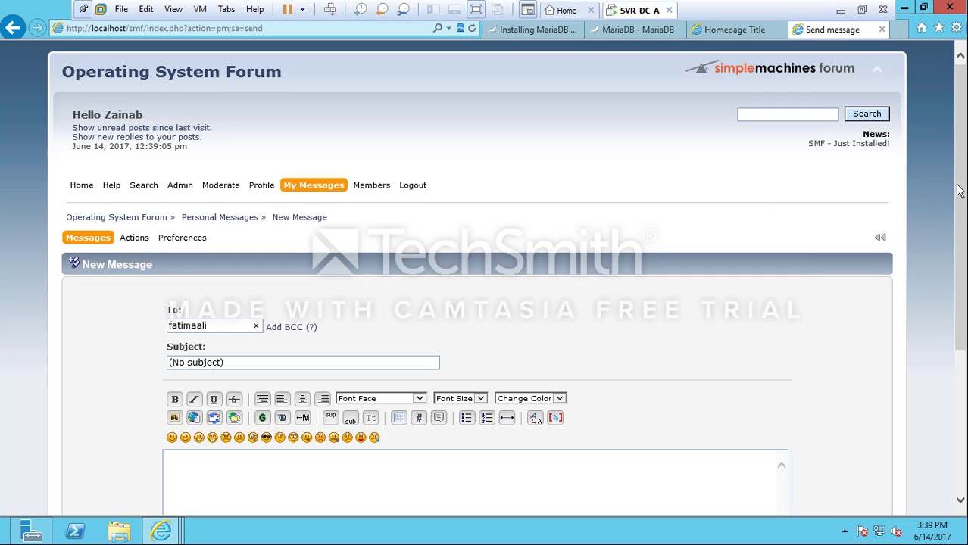
Set the subject to 'new message' and the body to 'this message is a test'
{"action": "scroll", "coordinate": [956, 189], "scroll_direction": "down", "scroll_amount": 3}
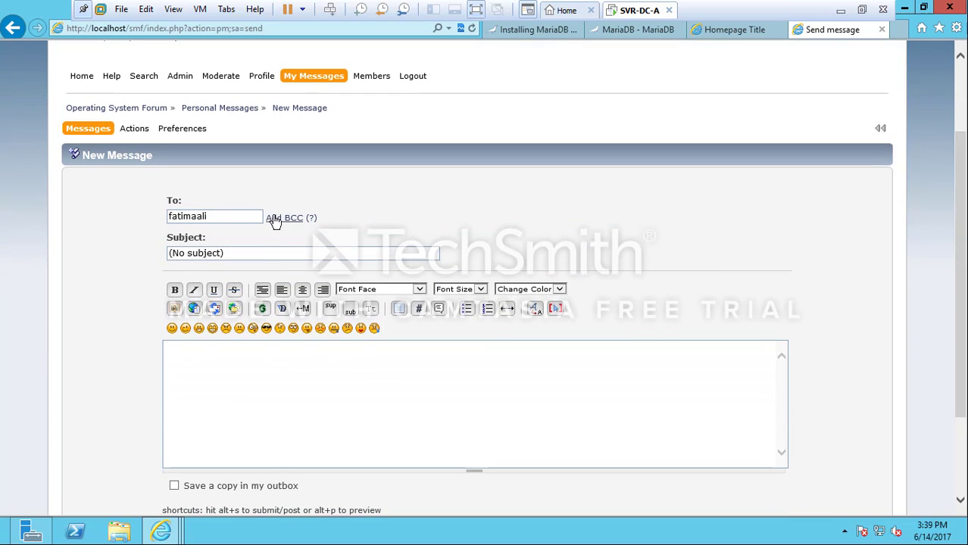
{"action": "left_click", "coordinate": [218, 253]}
{"action": "triple_click", "coordinate": [218, 253]}
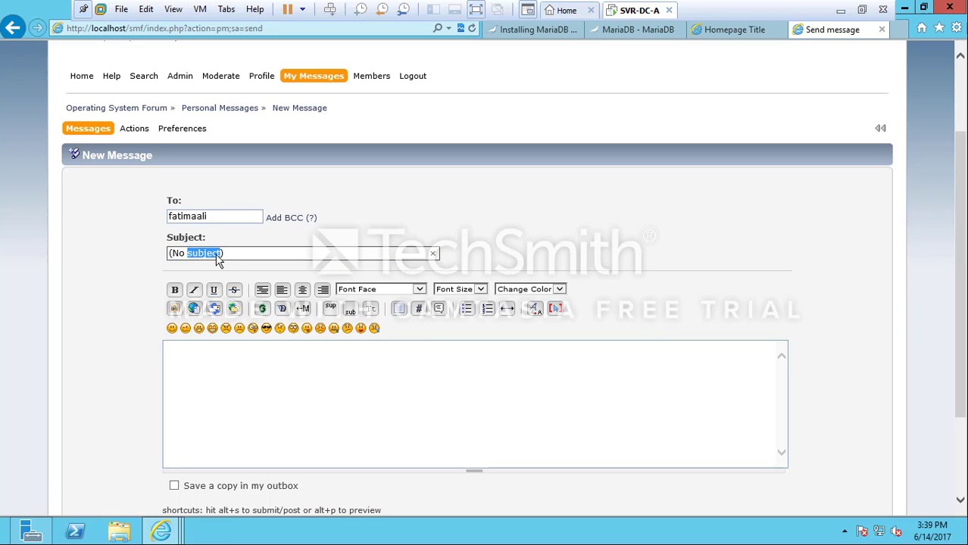
{"action": "type", "text": "new message"}
{"action": "left_click", "coordinate": [229, 389]}
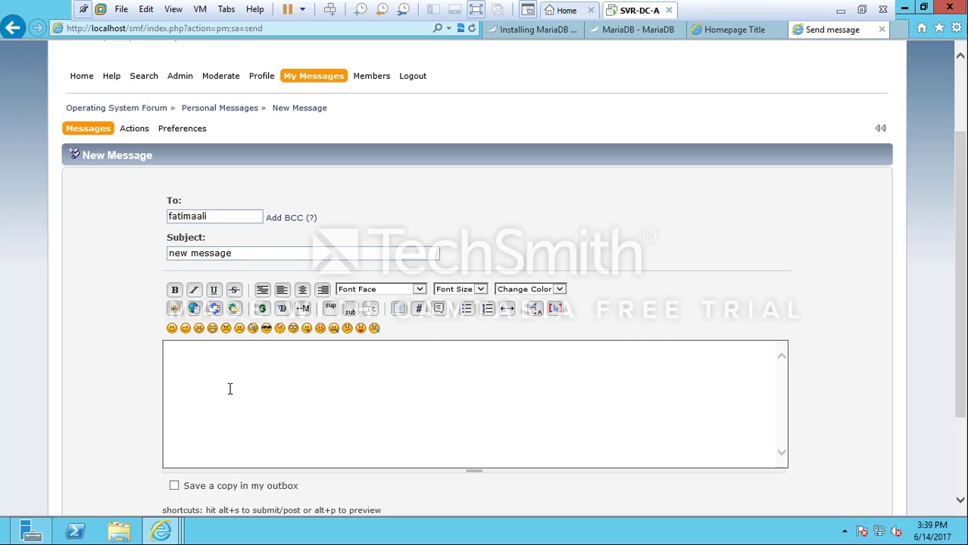
{"action": "type", "text": "this message is a test"}
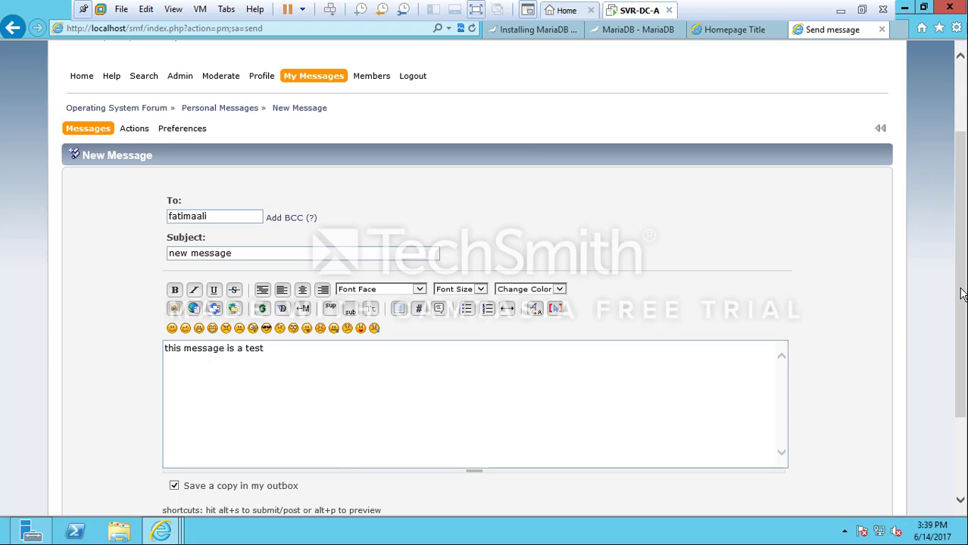
{"action": "scroll", "coordinate": [958, 295], "scroll_direction": "down", "scroll_amount": 2}
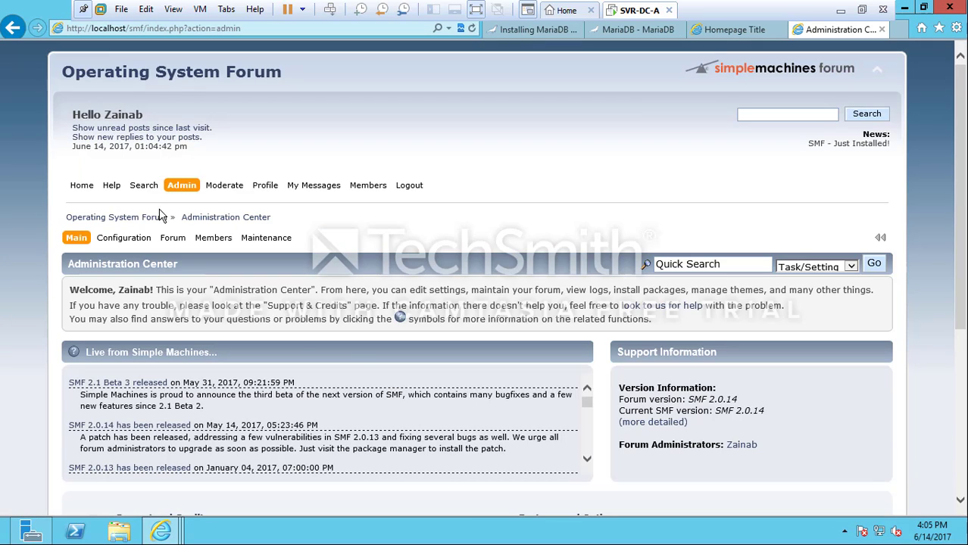
Open the Register New Member form via Admin > Members > Registration
{"action": "mouse_move", "coordinate": [190, 192]}
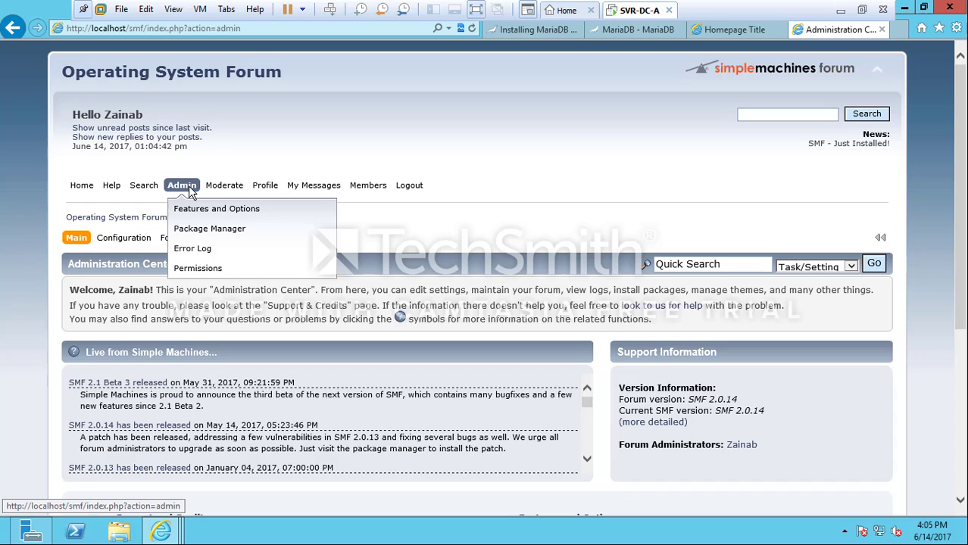
{"action": "mouse_move", "coordinate": [214, 238]}
{"action": "mouse_move", "coordinate": [232, 291]}
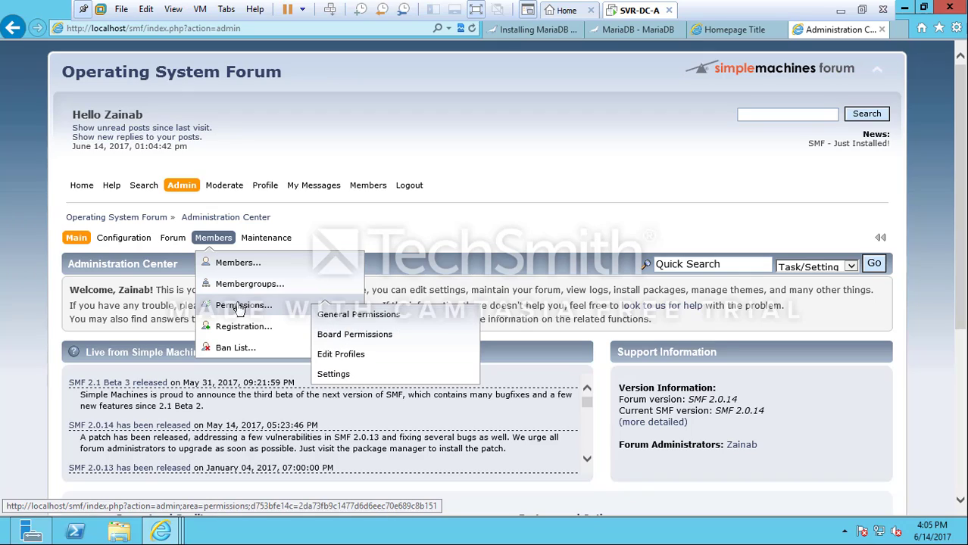
{"action": "mouse_move", "coordinate": [244, 331]}
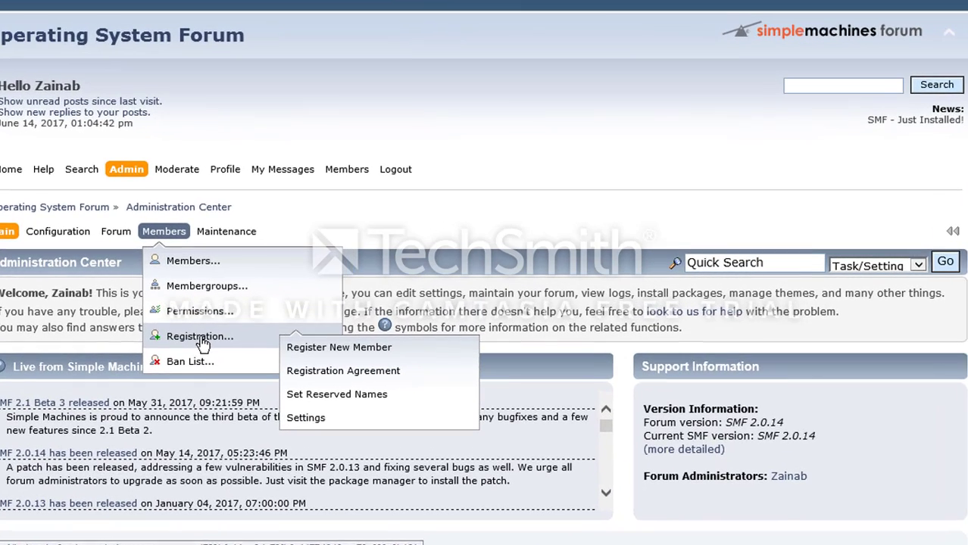
{"action": "left_click", "coordinate": [201, 344]}
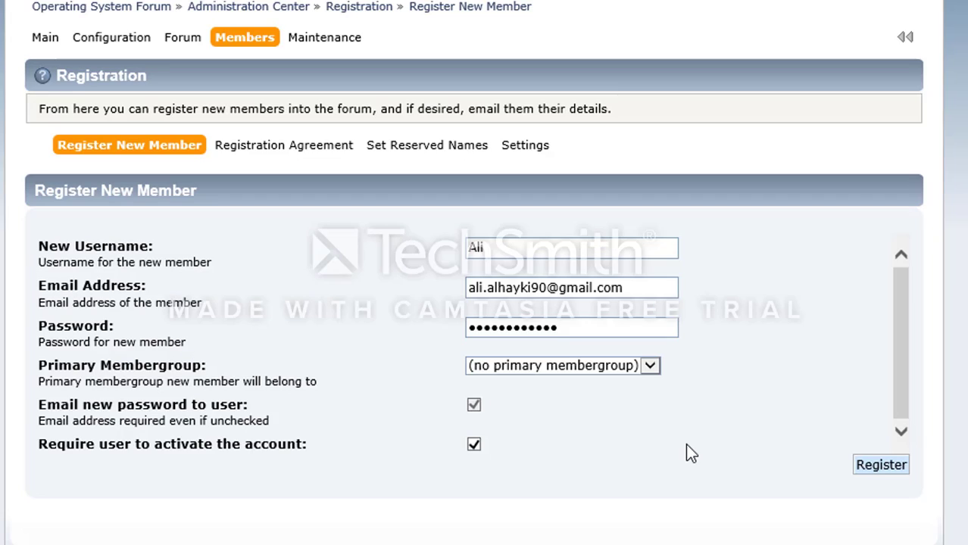